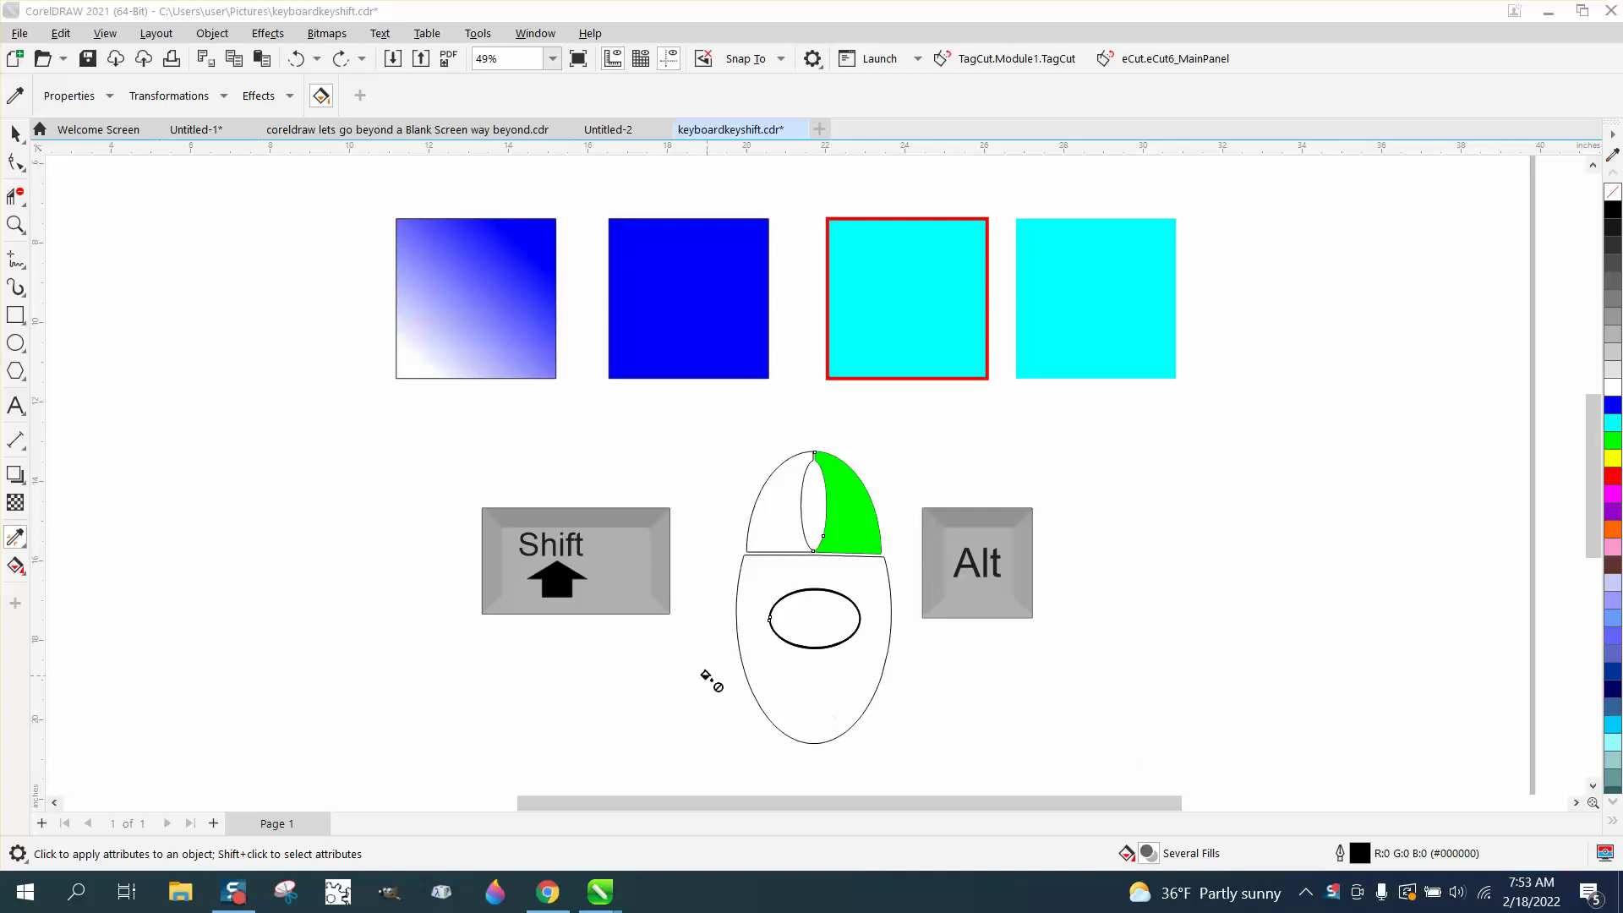
Try the Attributes Eyedropper to copy the gradient onto the blue square, then undo it
{"action": "left_click", "coordinate": [17, 133]}
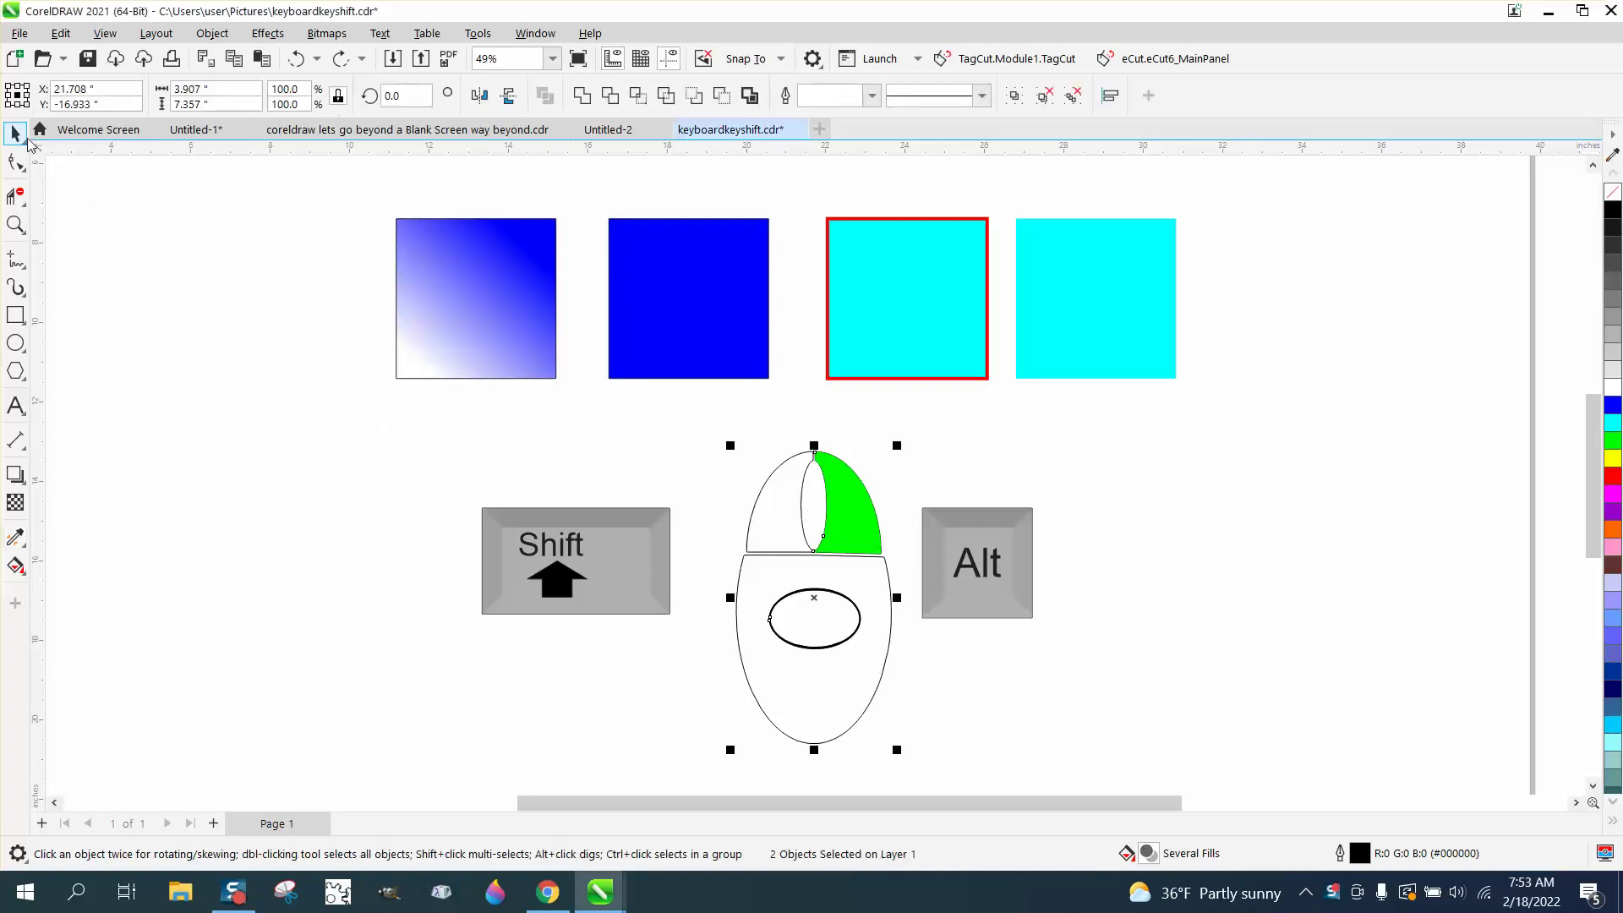
{"action": "left_click", "coordinate": [314, 361]}
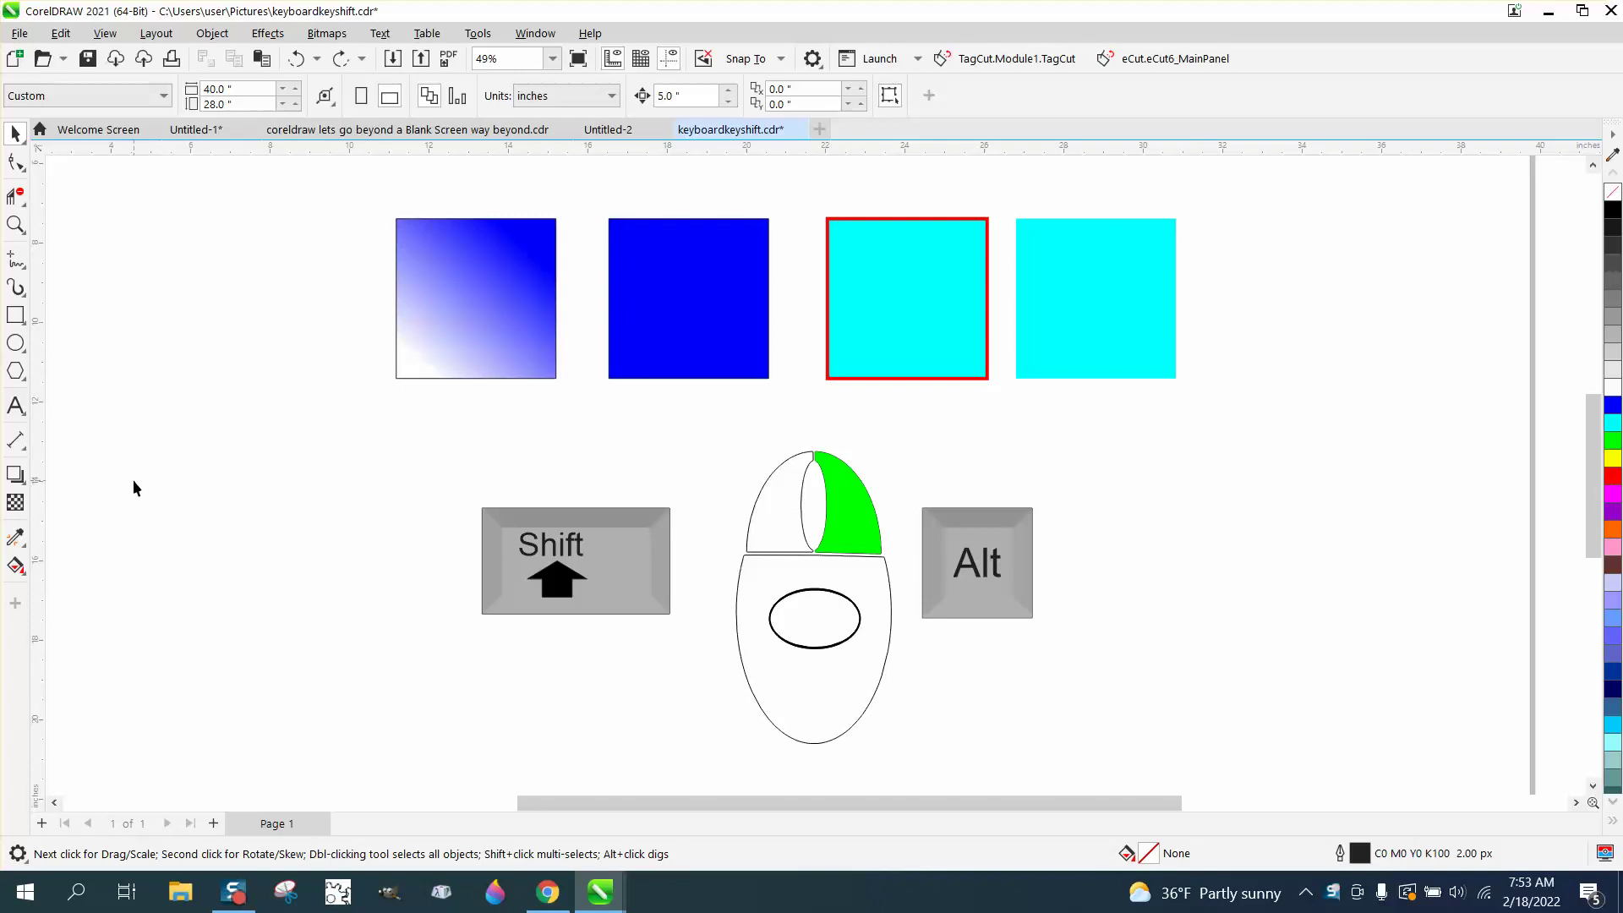
{"action": "left_click", "coordinate": [27, 551]}
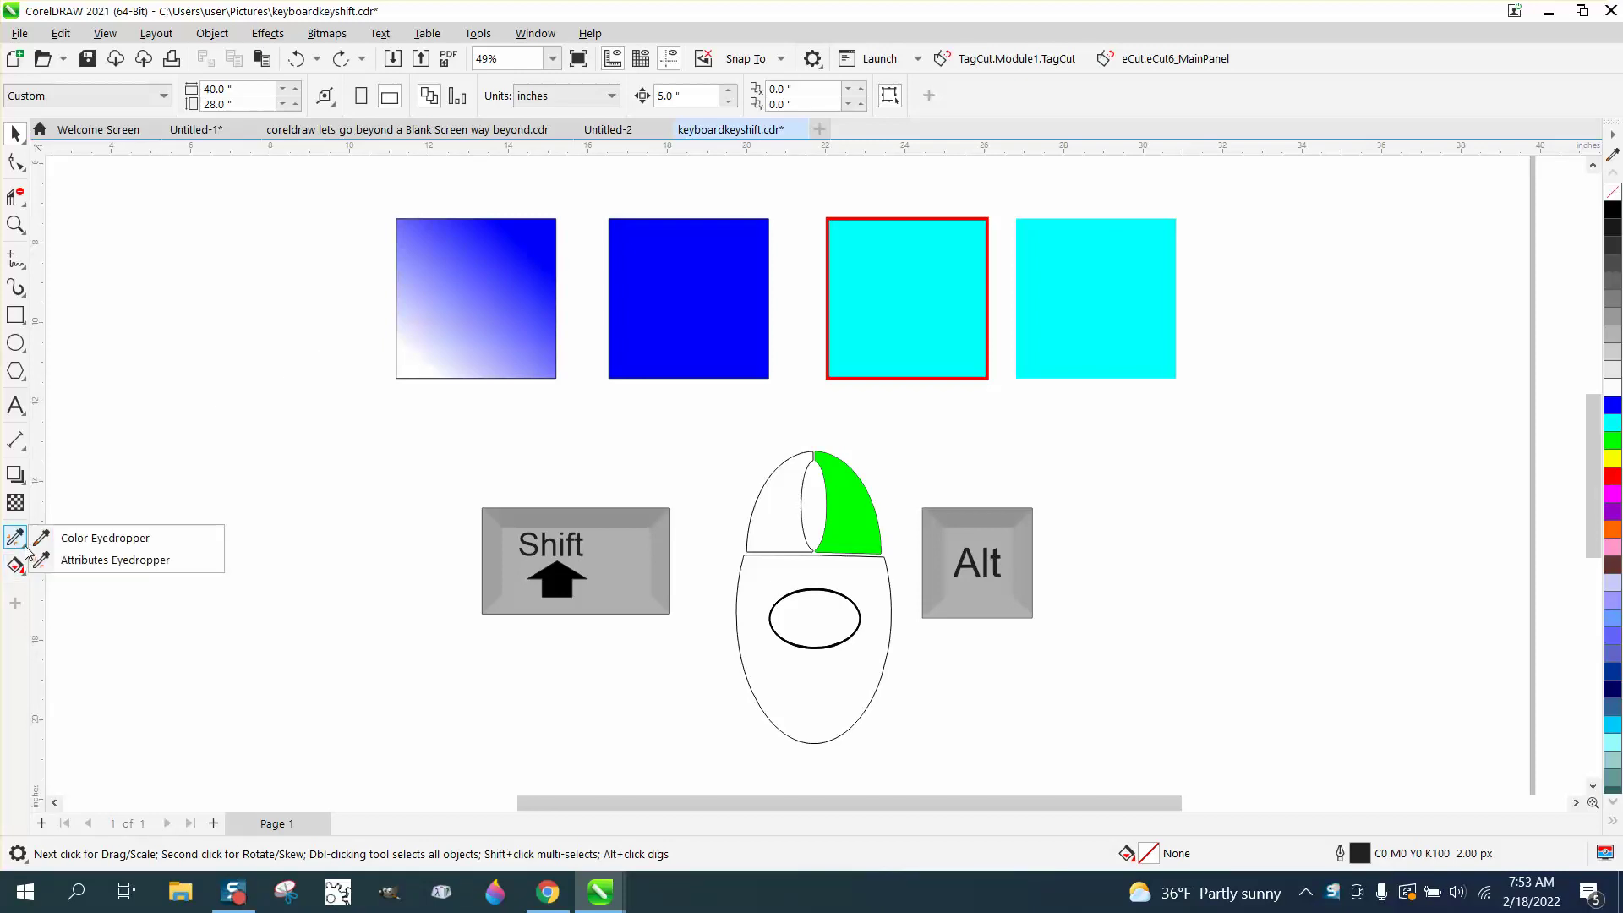
{"action": "left_click", "coordinate": [128, 562]}
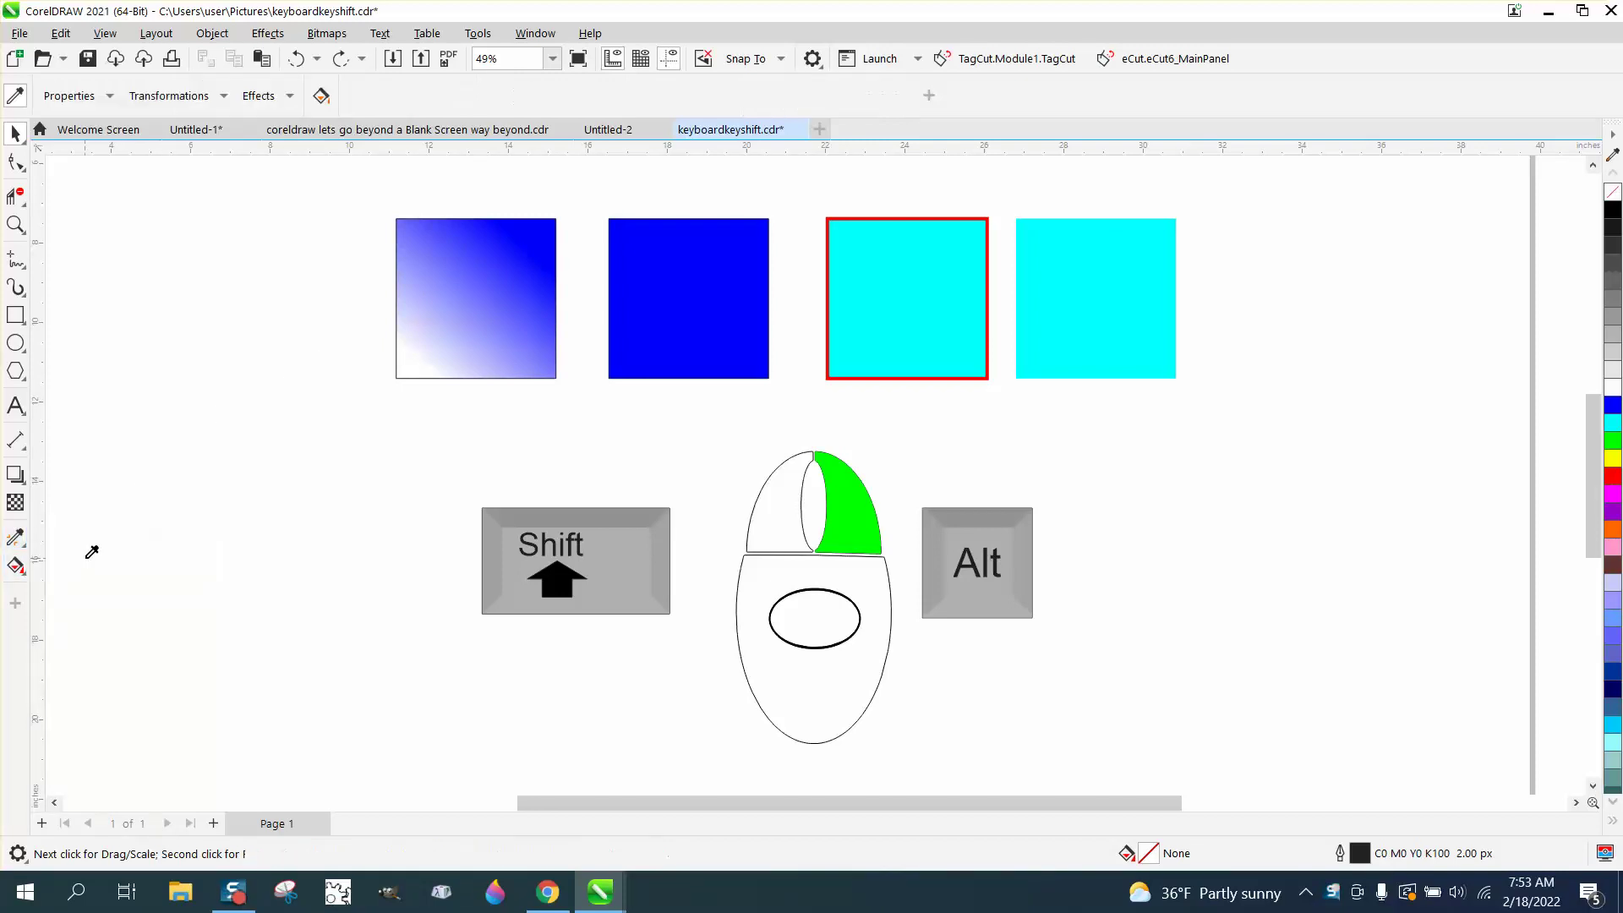
{"action": "left_click", "coordinate": [485, 301]}
{"action": "left_click", "coordinate": [629, 307]}
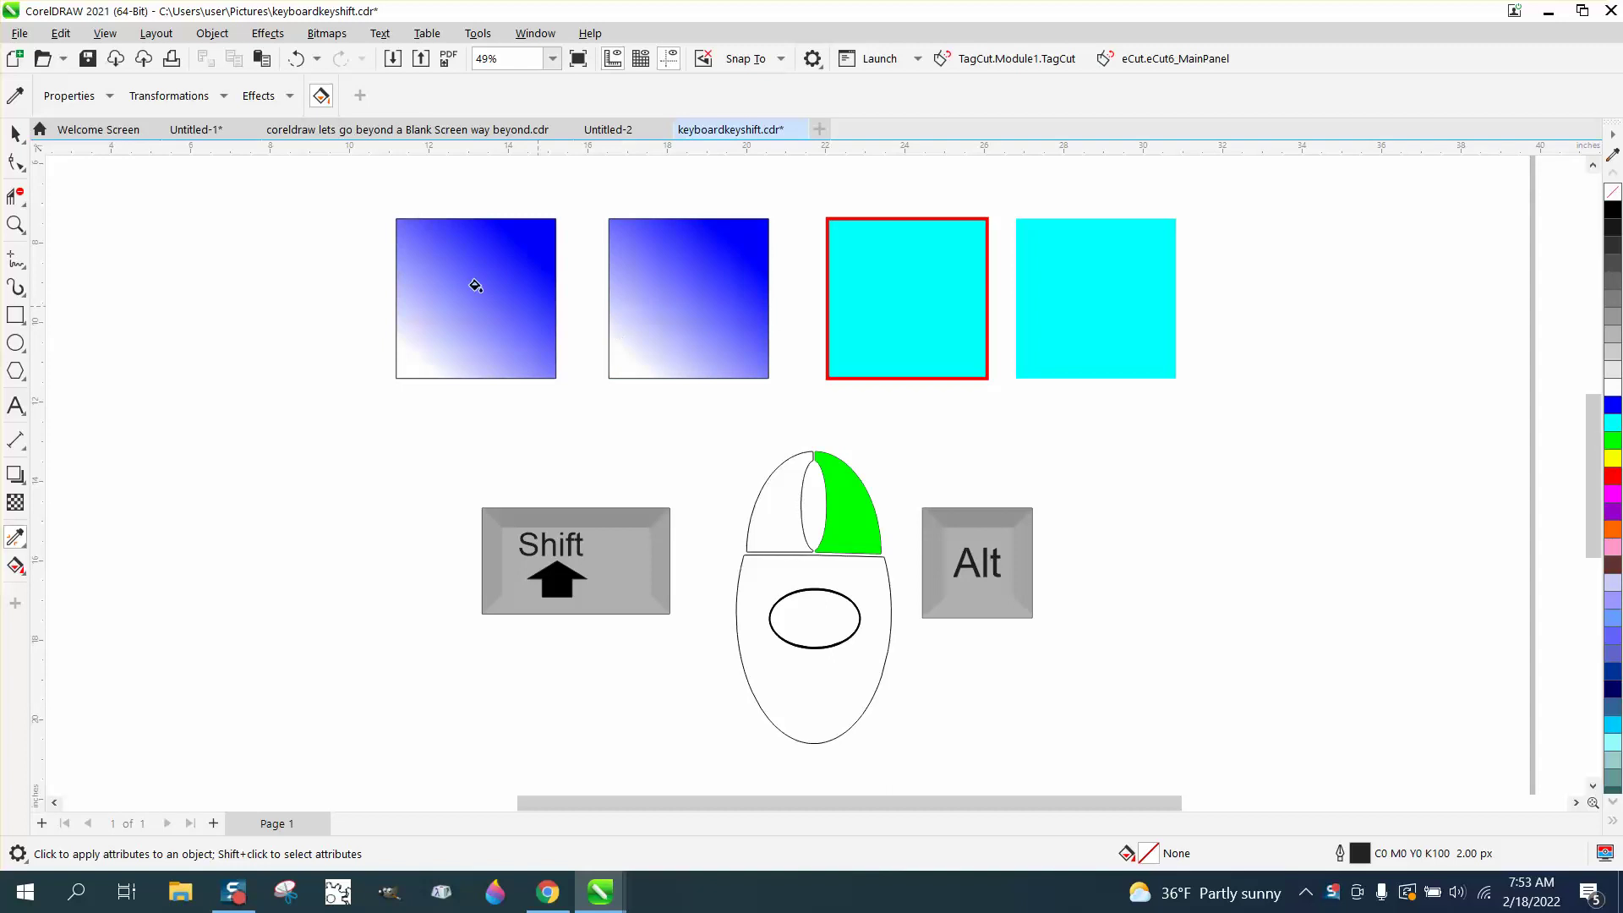
{"action": "left_click", "coordinate": [295, 60]}
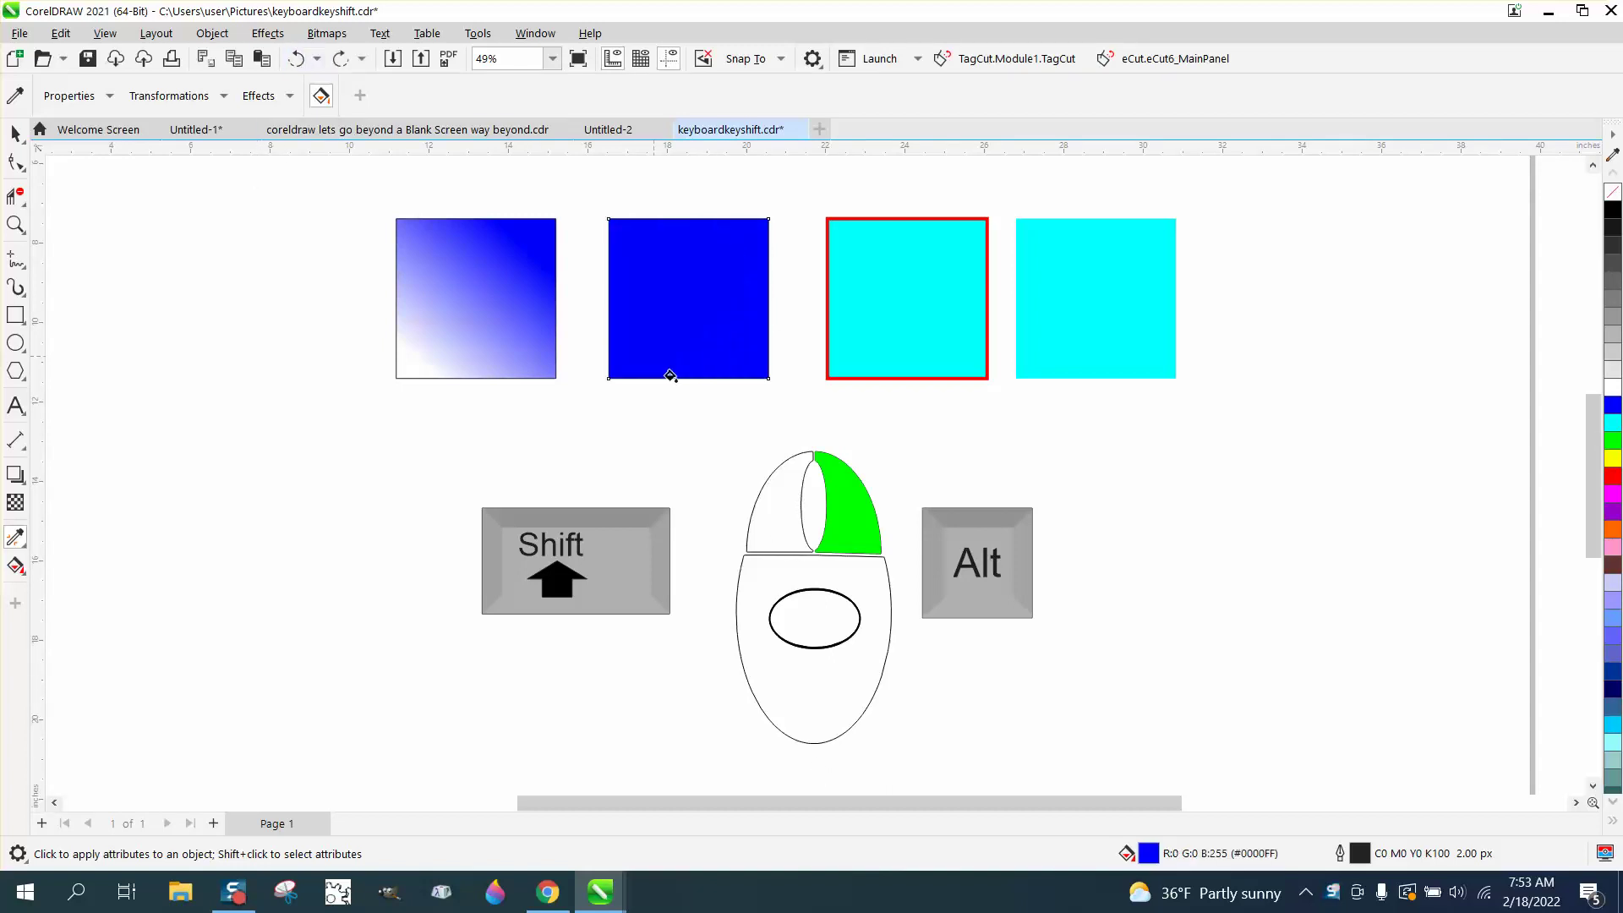
{"action": "key", "text": "space"}
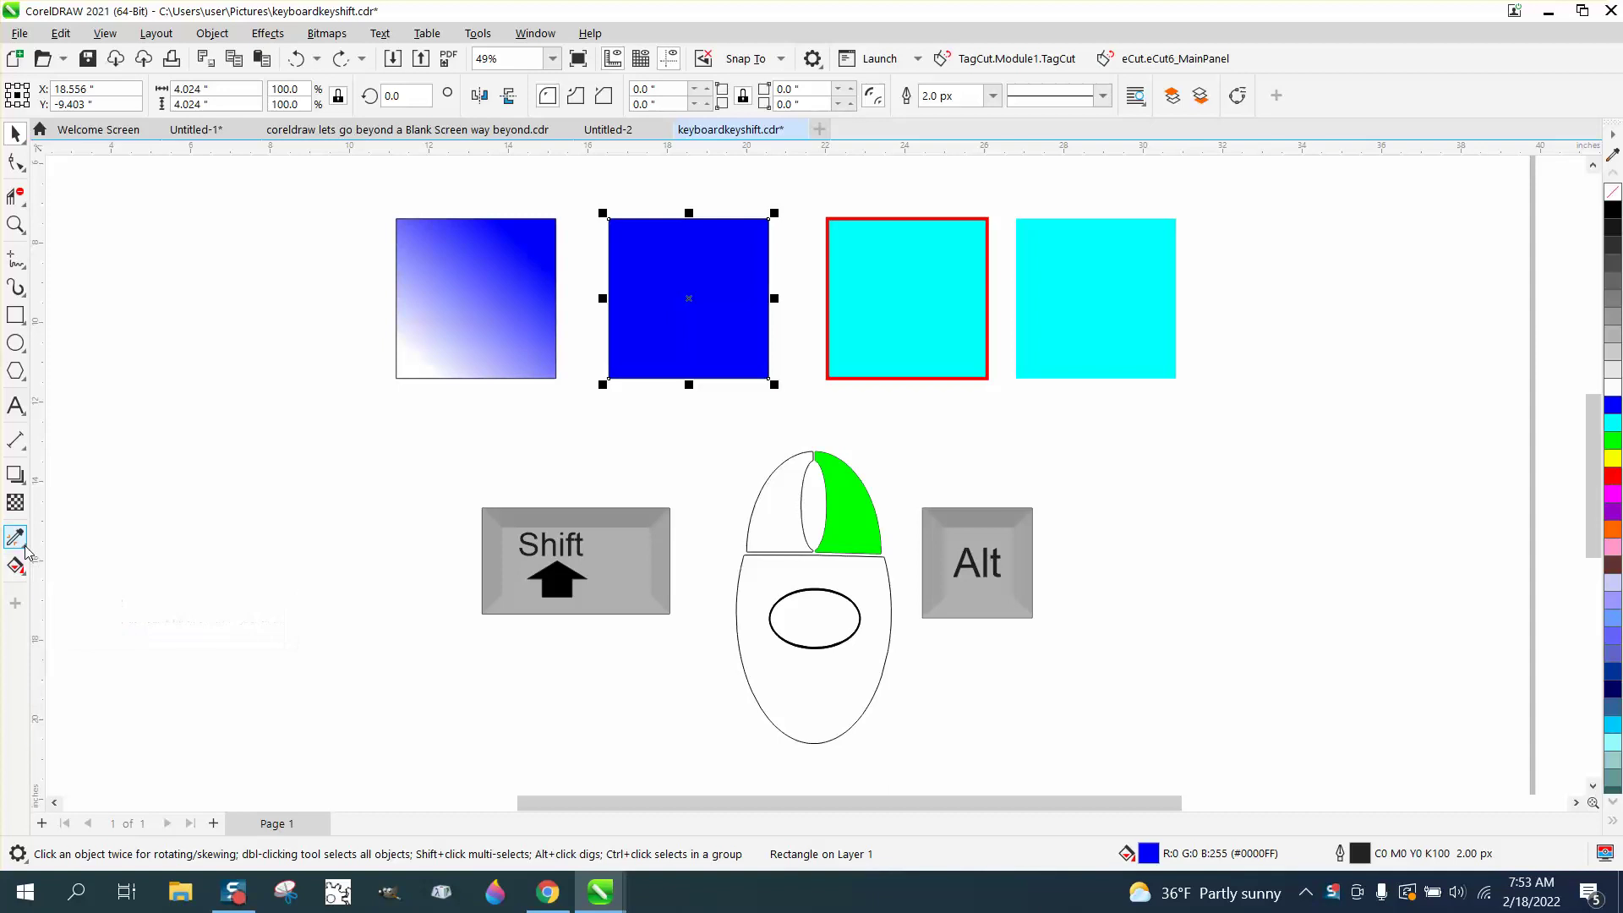
Copy the cyan square's red outline onto the fourth square with the eyedropper, then undo it
{"action": "left_click", "coordinate": [23, 545]}
{"action": "left_click", "coordinate": [85, 560]}
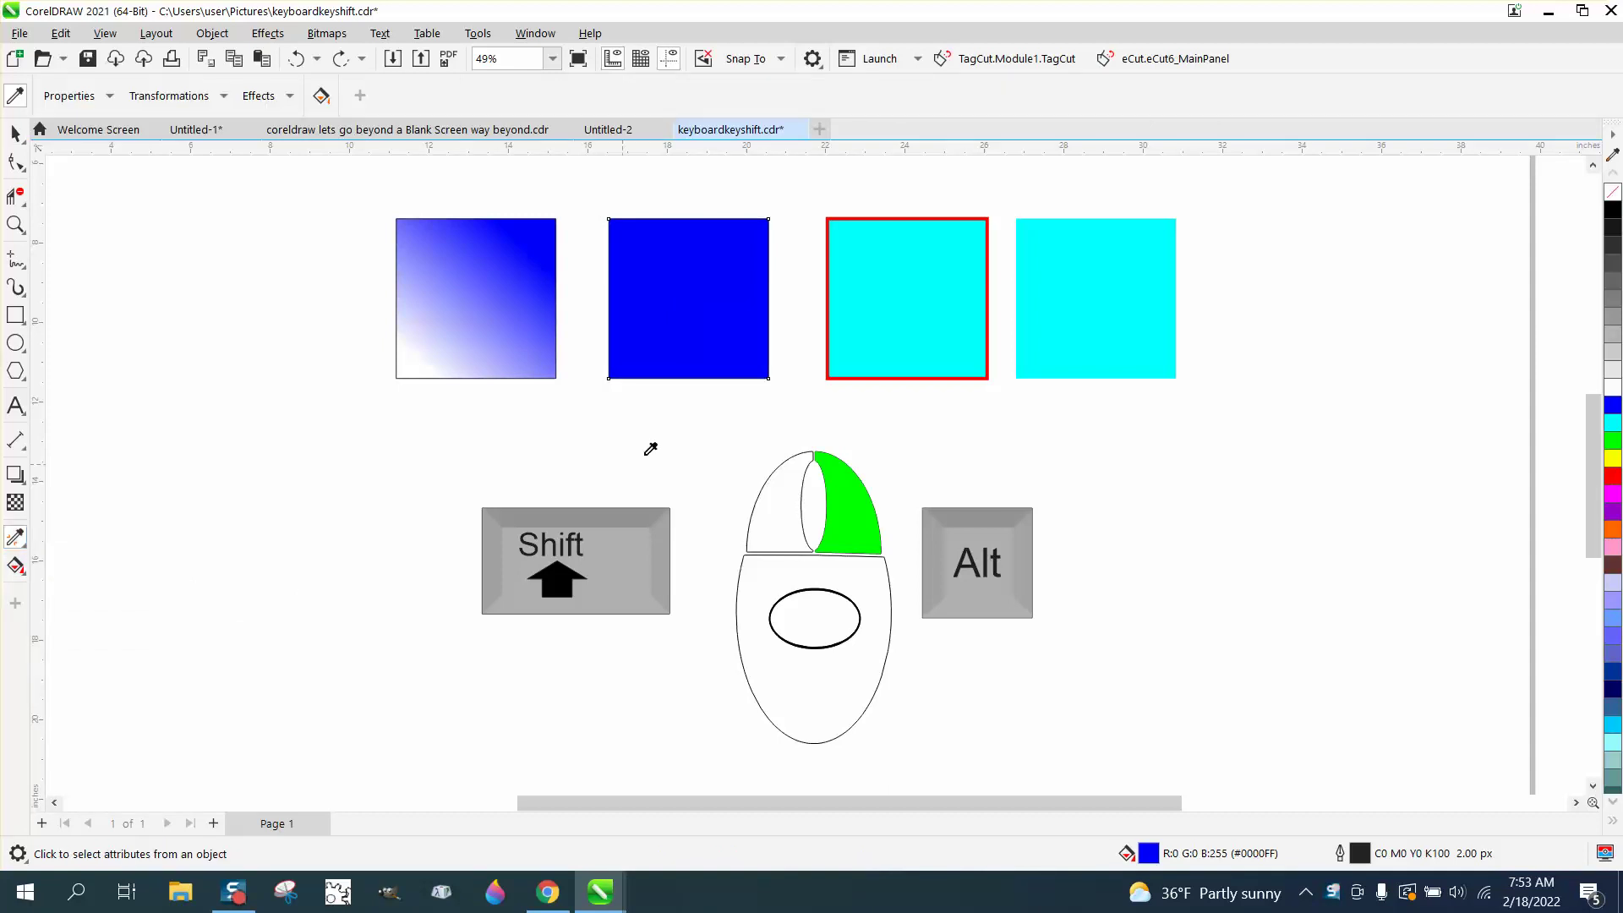
{"action": "left_click", "coordinate": [924, 316]}
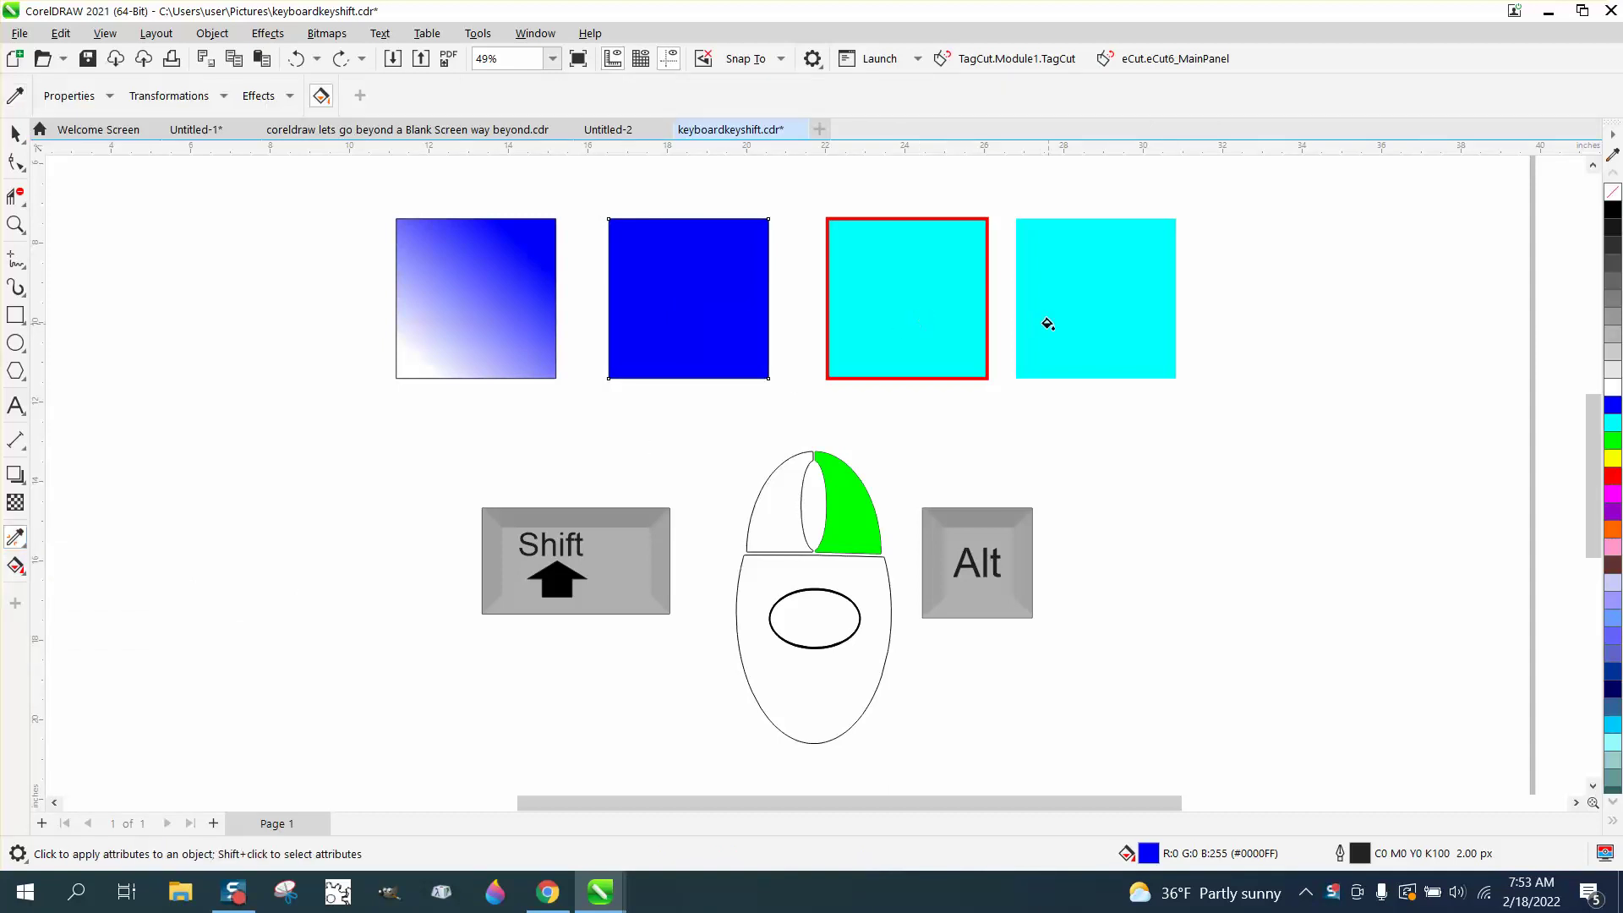
{"action": "left_click", "coordinate": [1101, 331]}
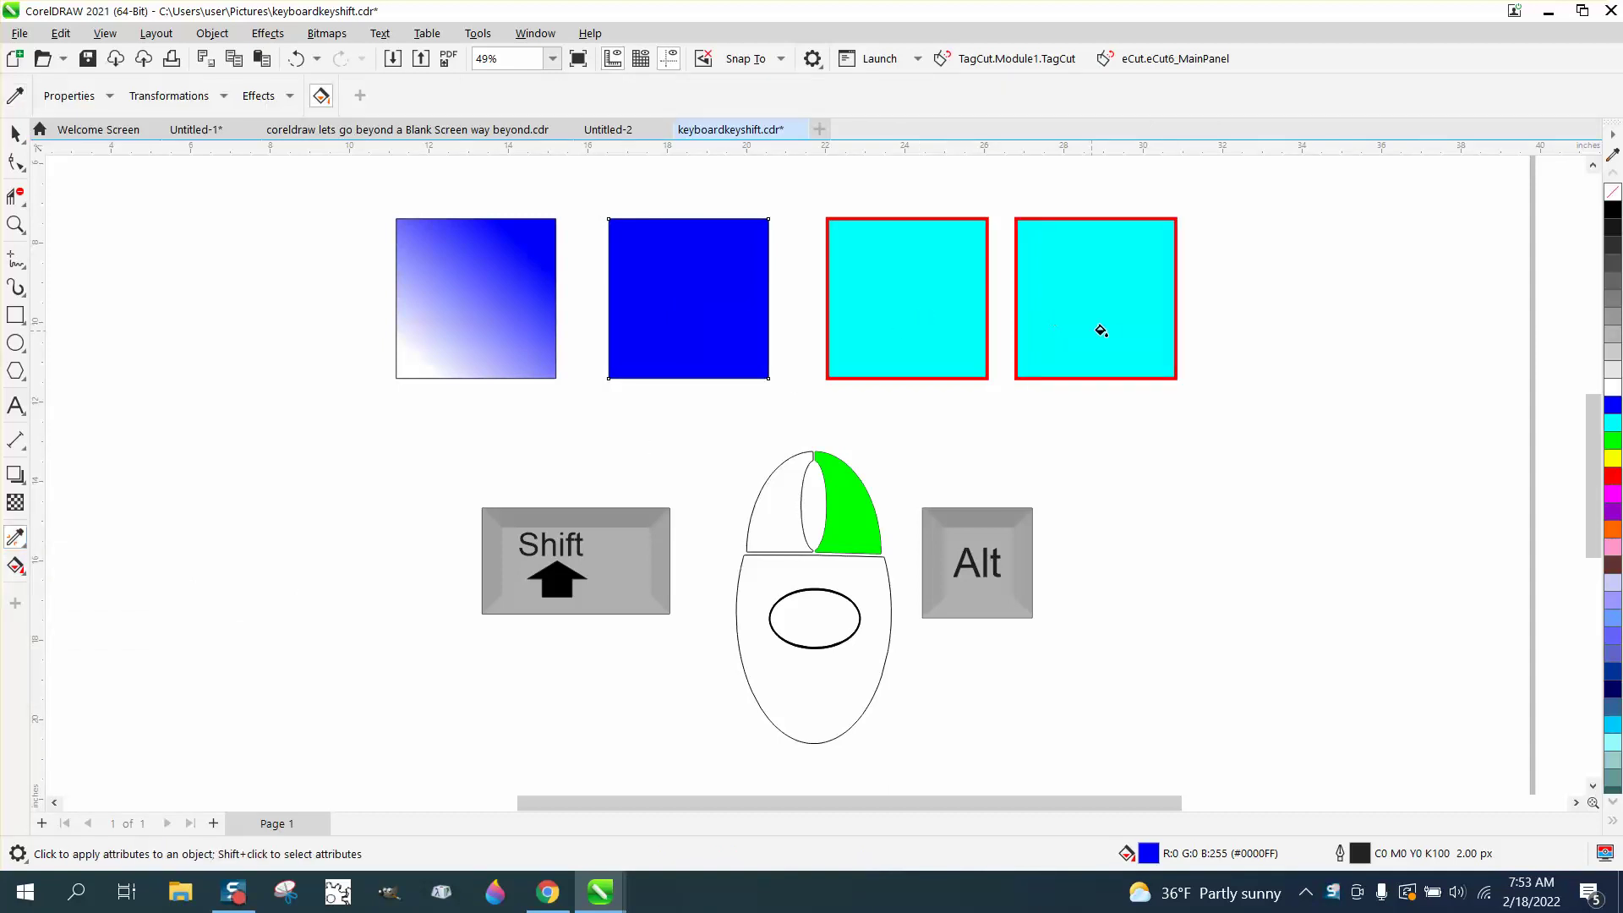
{"action": "left_click", "coordinate": [295, 58]}
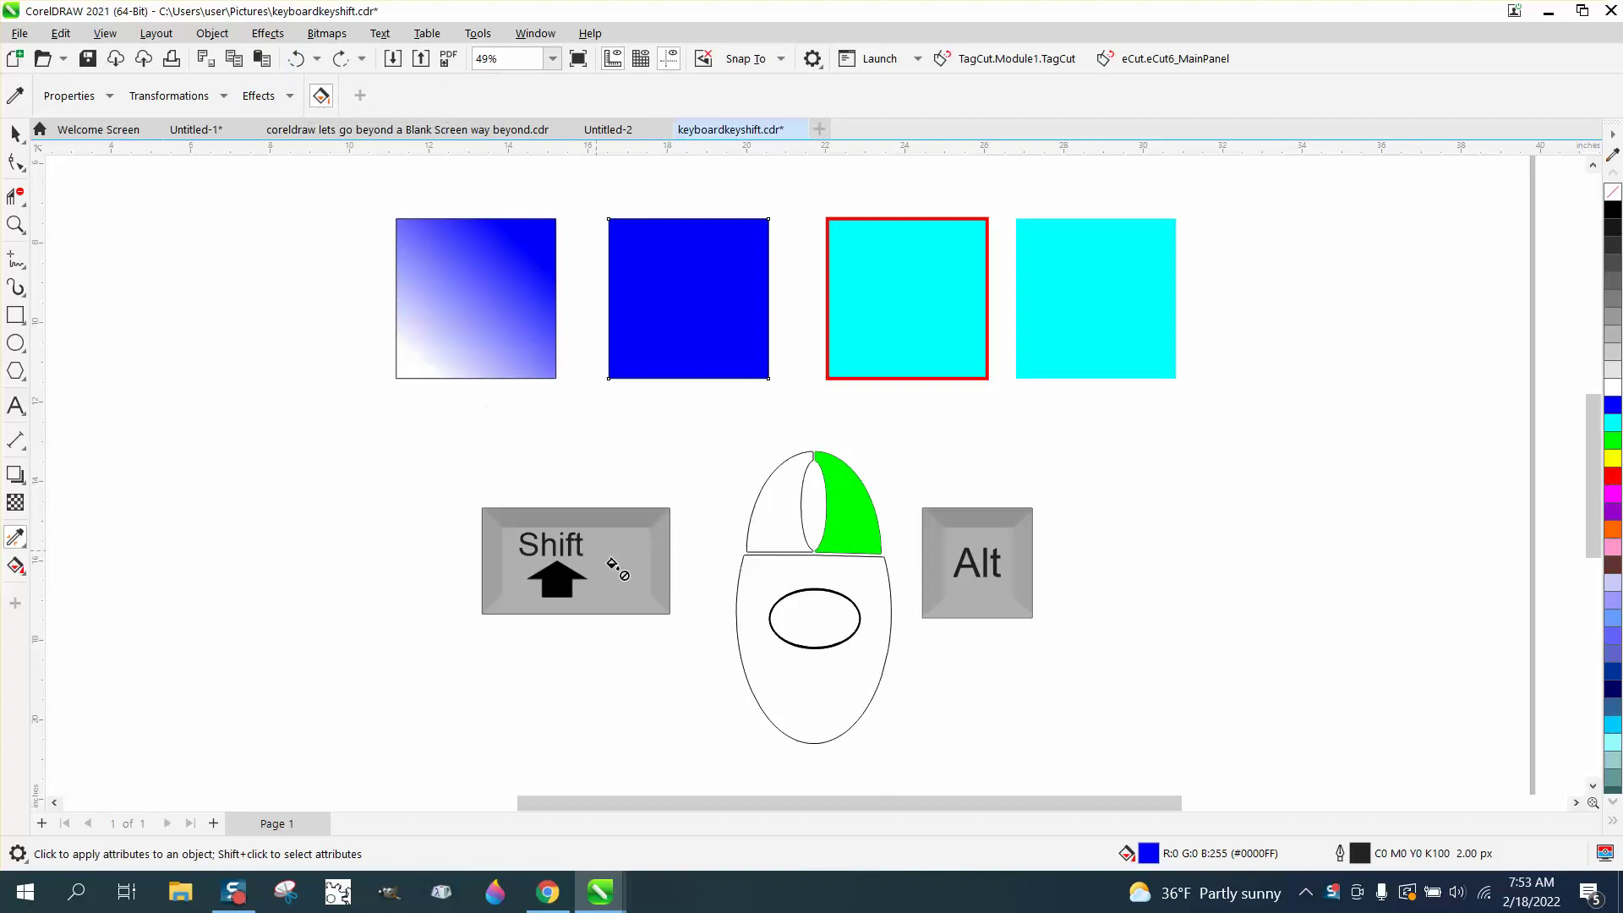
{"action": "left_click", "coordinate": [16, 134]}
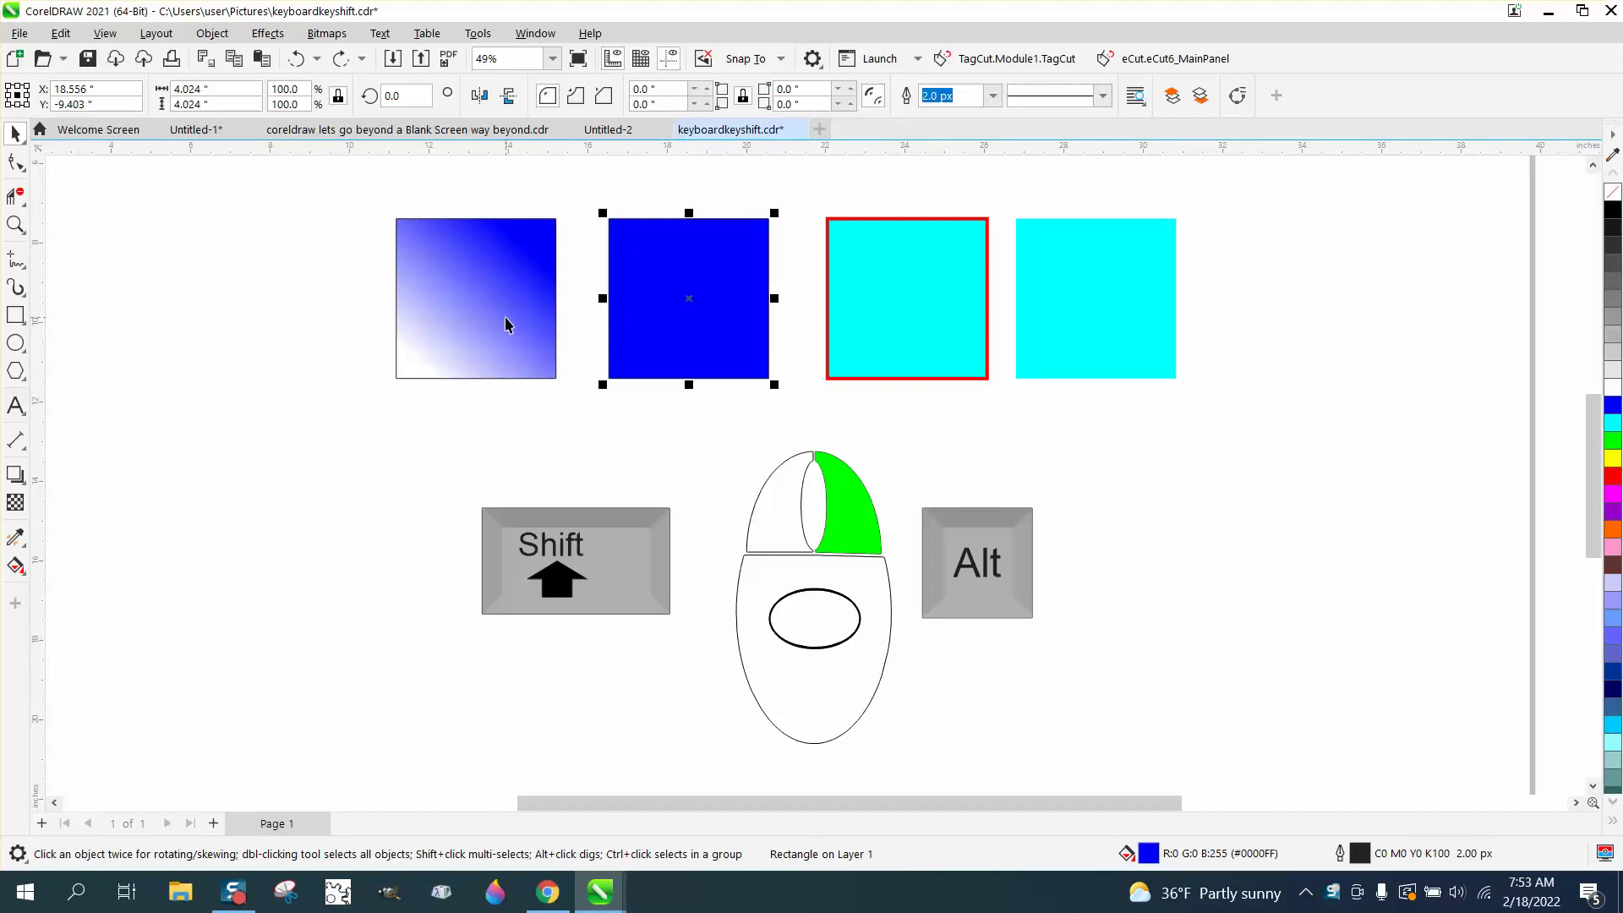
Drag-copy the gradient fill and red outline onto other squares, then undo the copies
{"action": "left_click", "coordinate": [505, 325]}
{"action": "left_click_drag", "start_coordinate": [504, 326], "coordinate": [613, 307]}
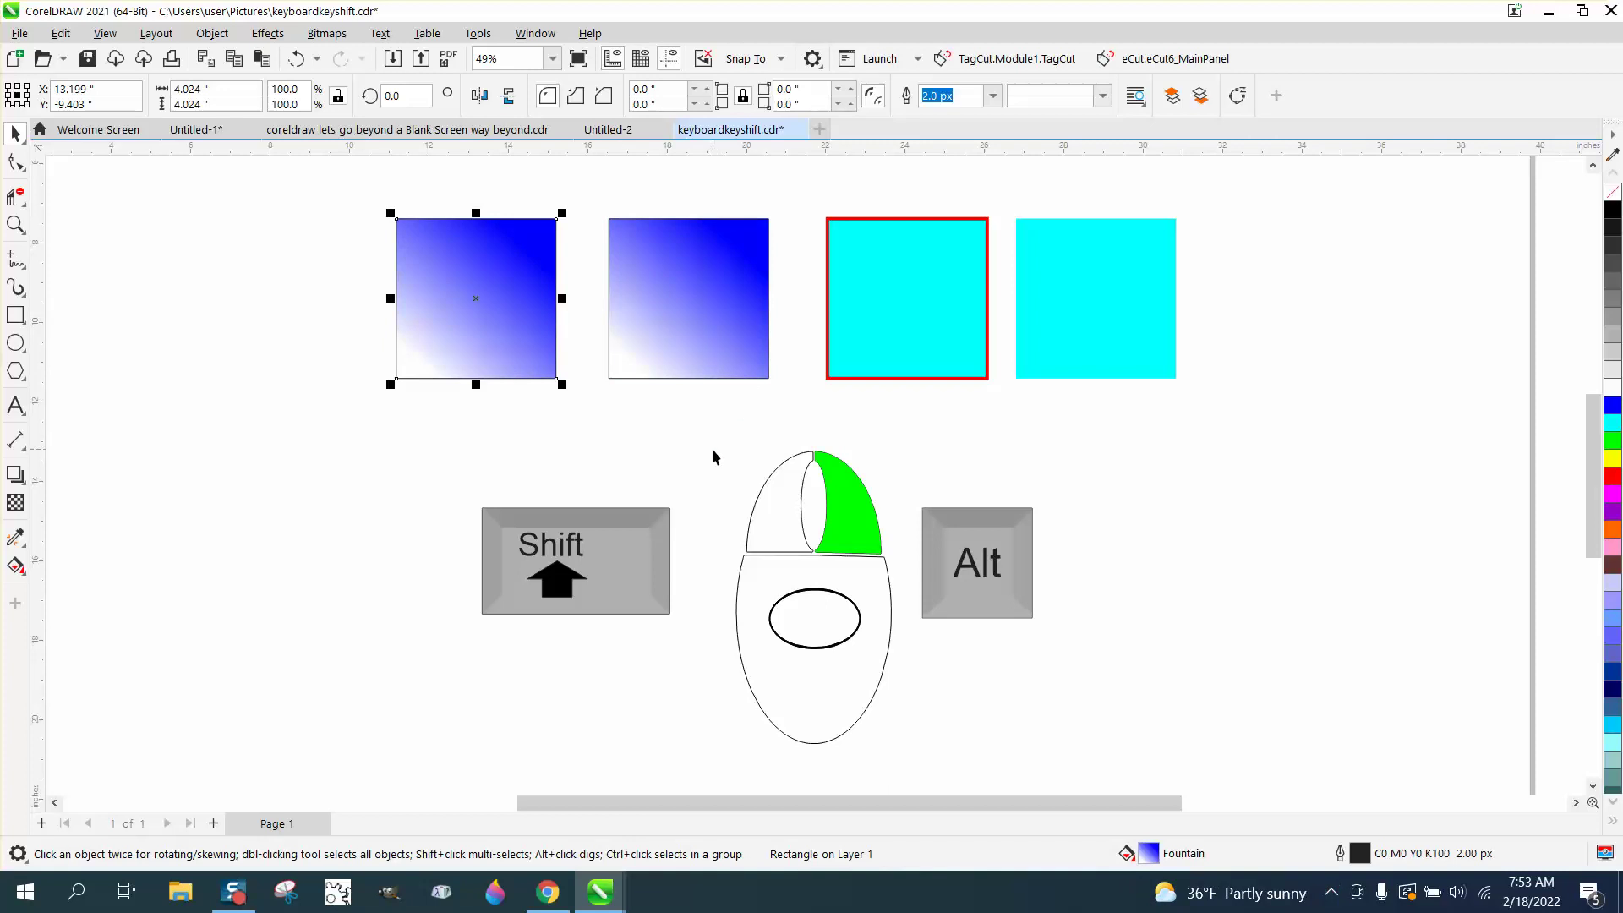
{"action": "left_click", "coordinate": [917, 301]}
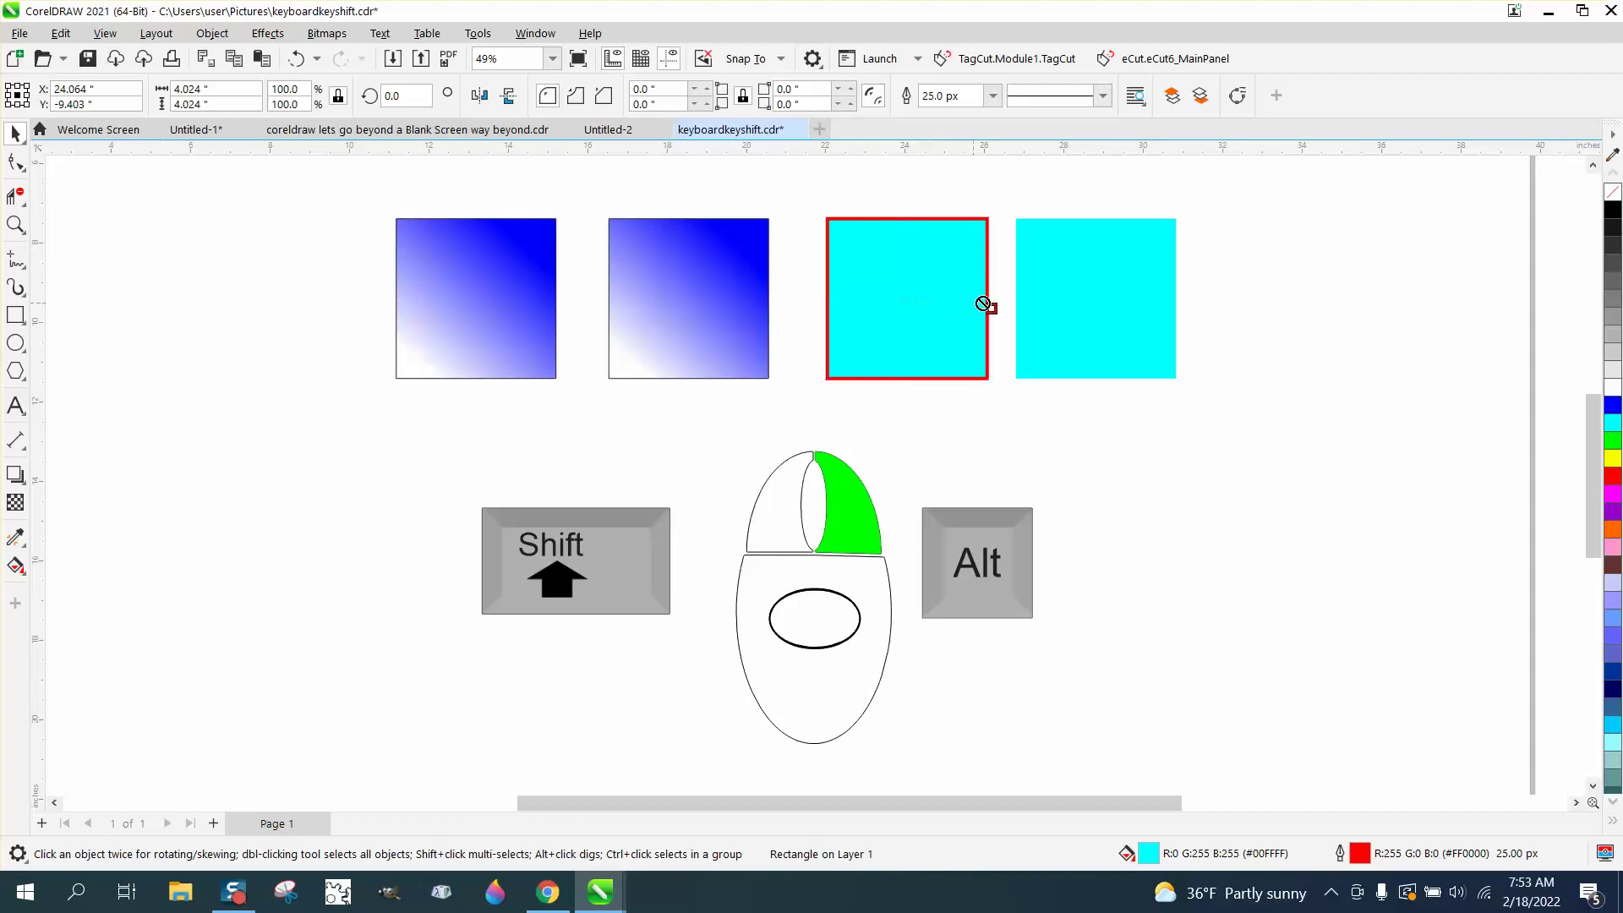
{"action": "left_click", "coordinate": [1051, 303]}
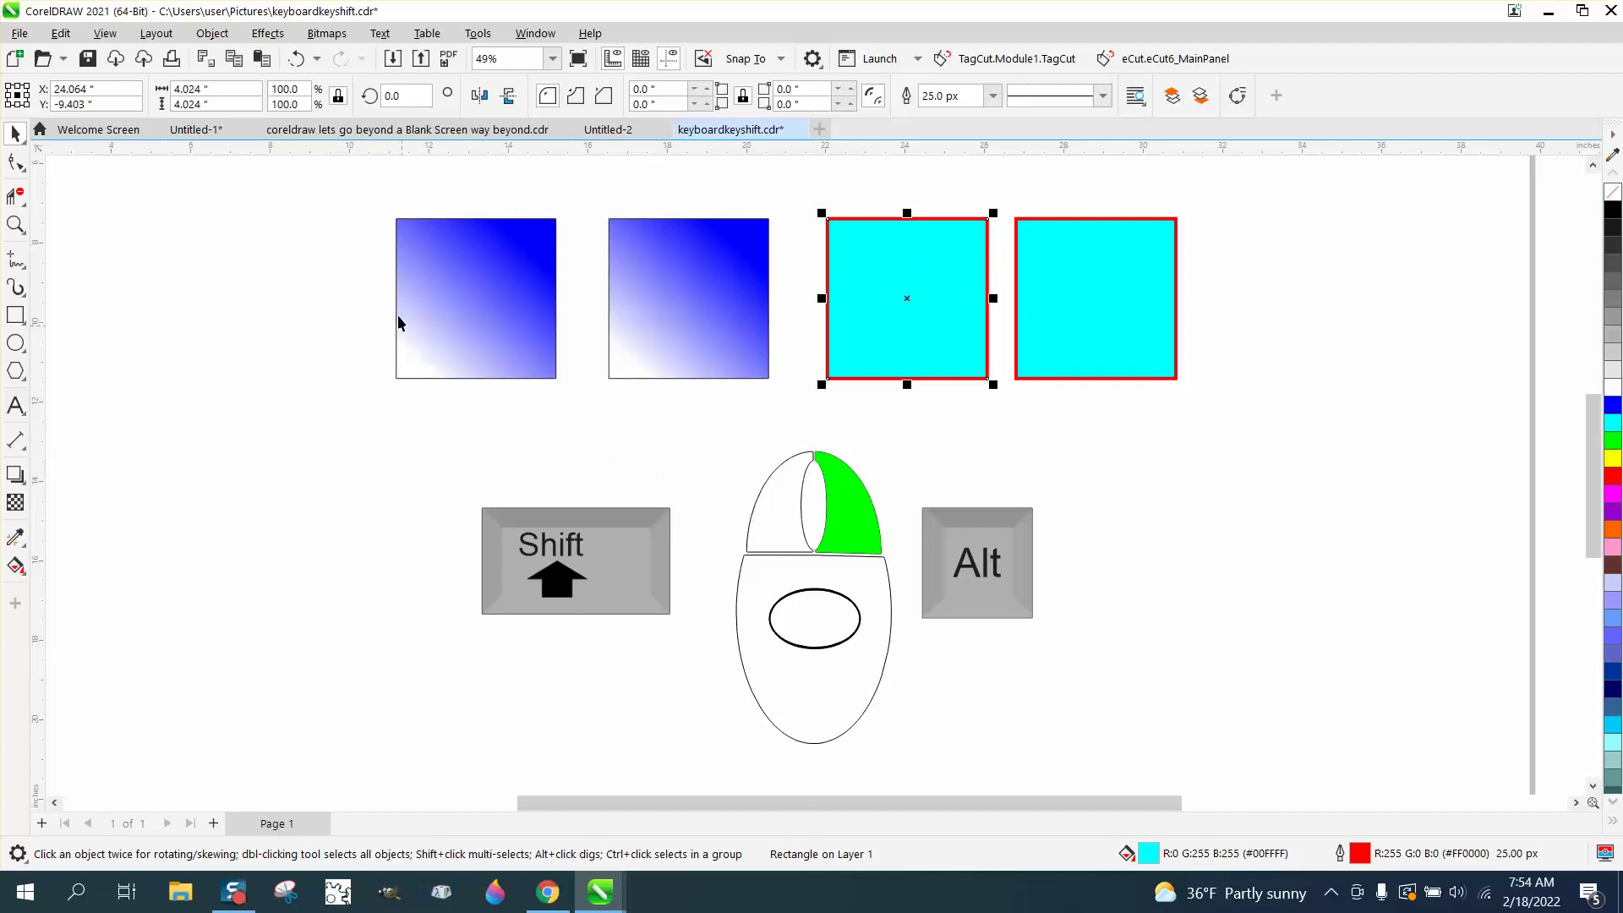
{"action": "left_click", "coordinate": [296, 58]}
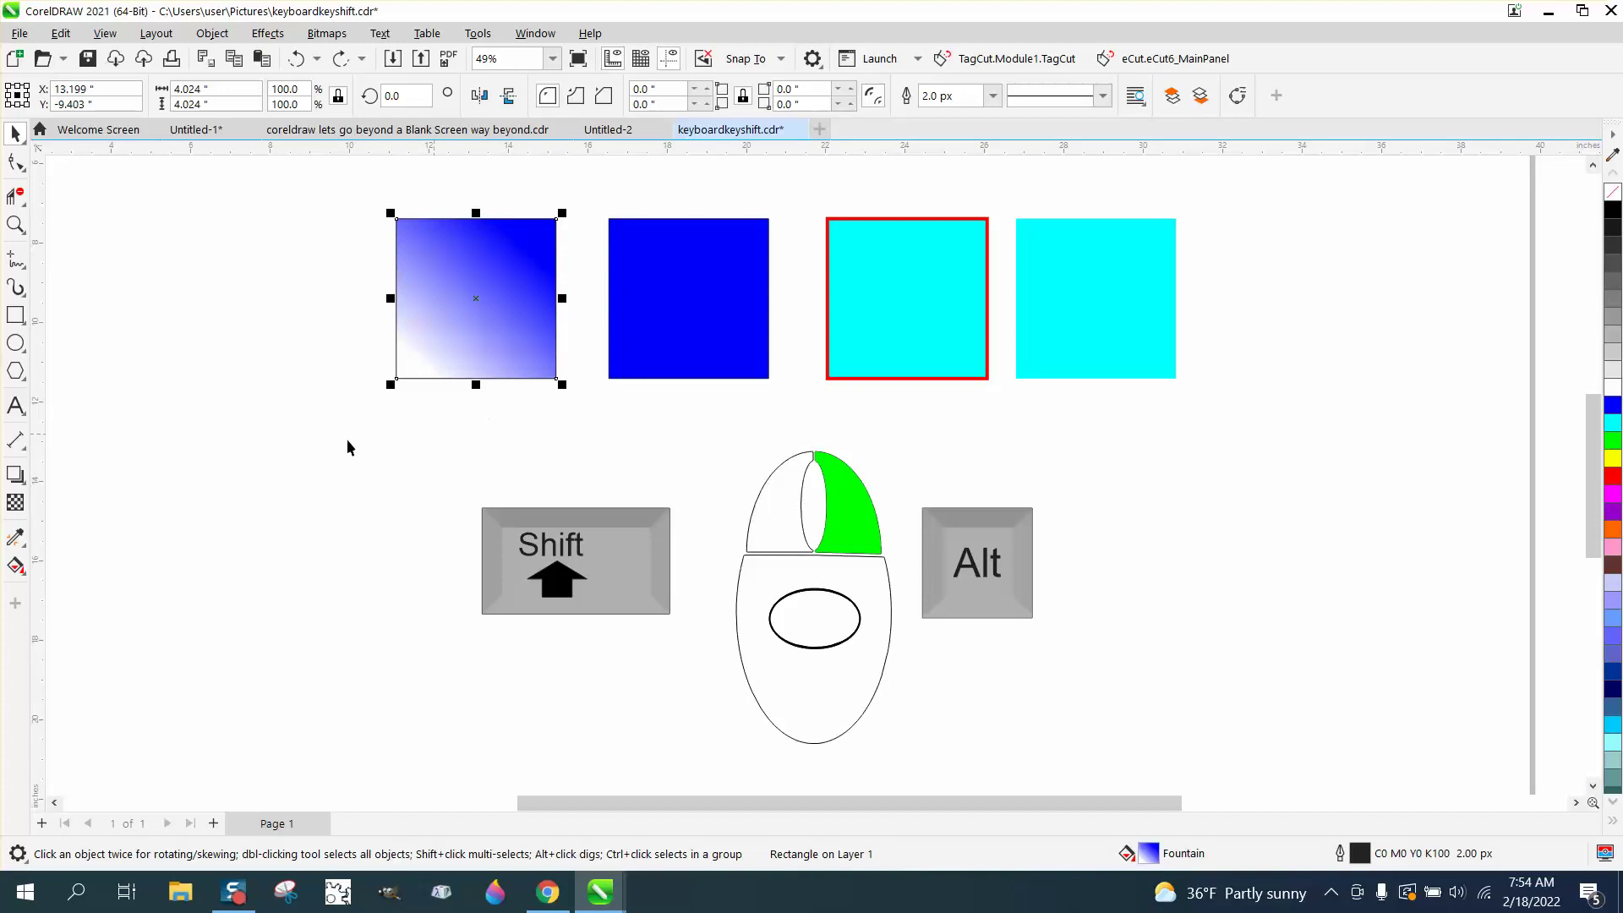
Sample the gradient square and apply its fill to the second, third and fourth squares
{"action": "left_click", "coordinate": [24, 573]}
{"action": "left_click", "coordinate": [19, 540]}
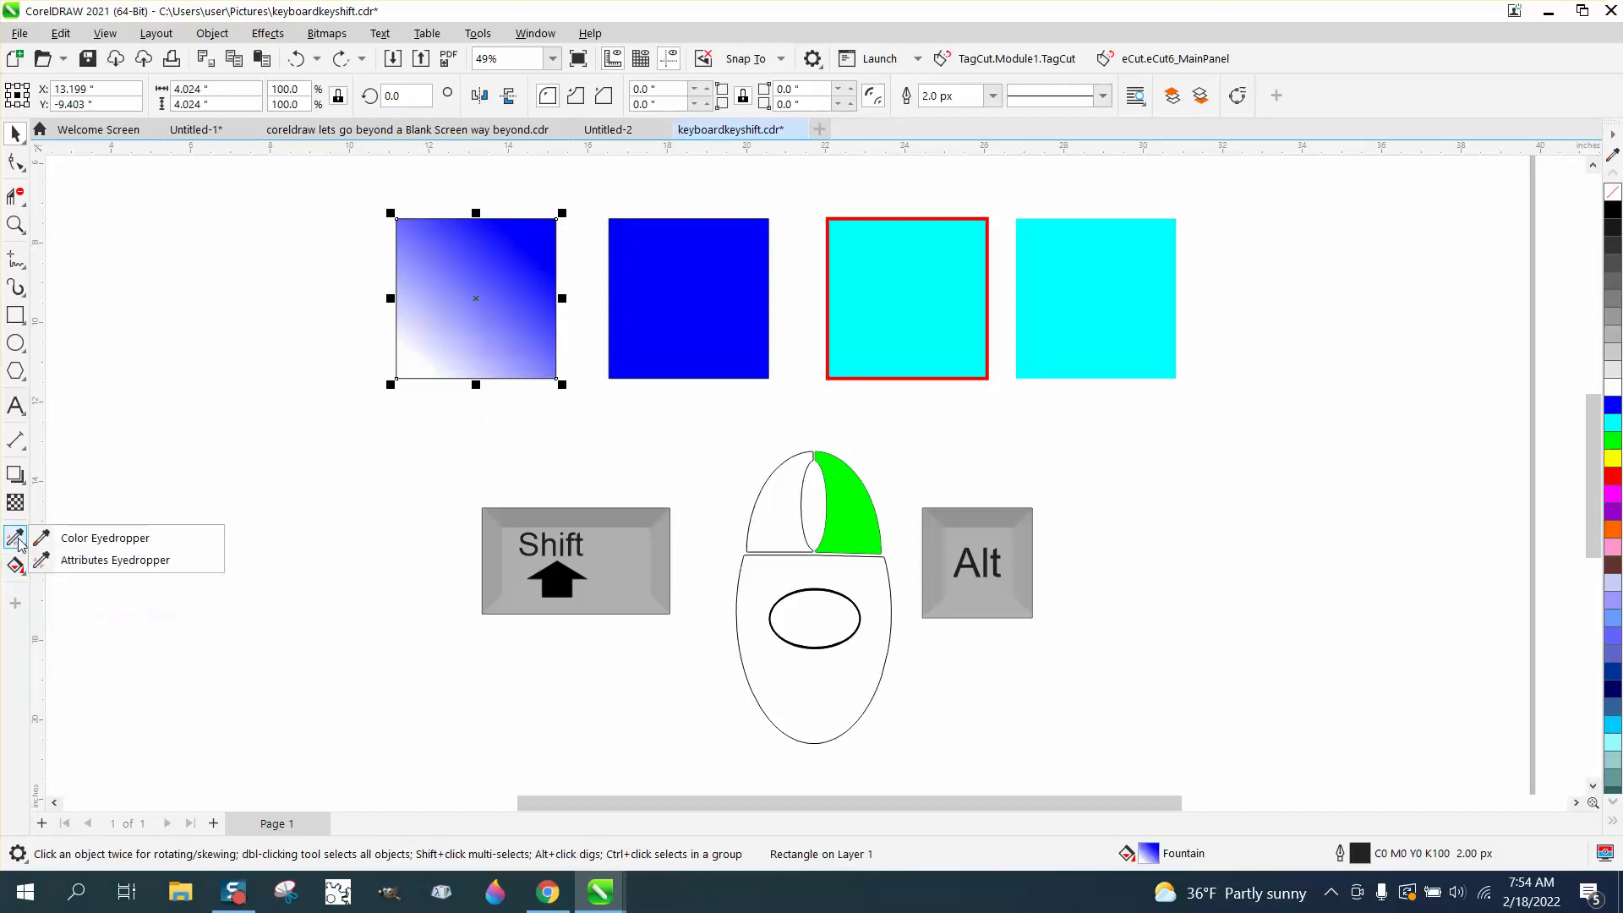
{"action": "left_click", "coordinate": [91, 561]}
{"action": "left_click", "coordinate": [516, 322]}
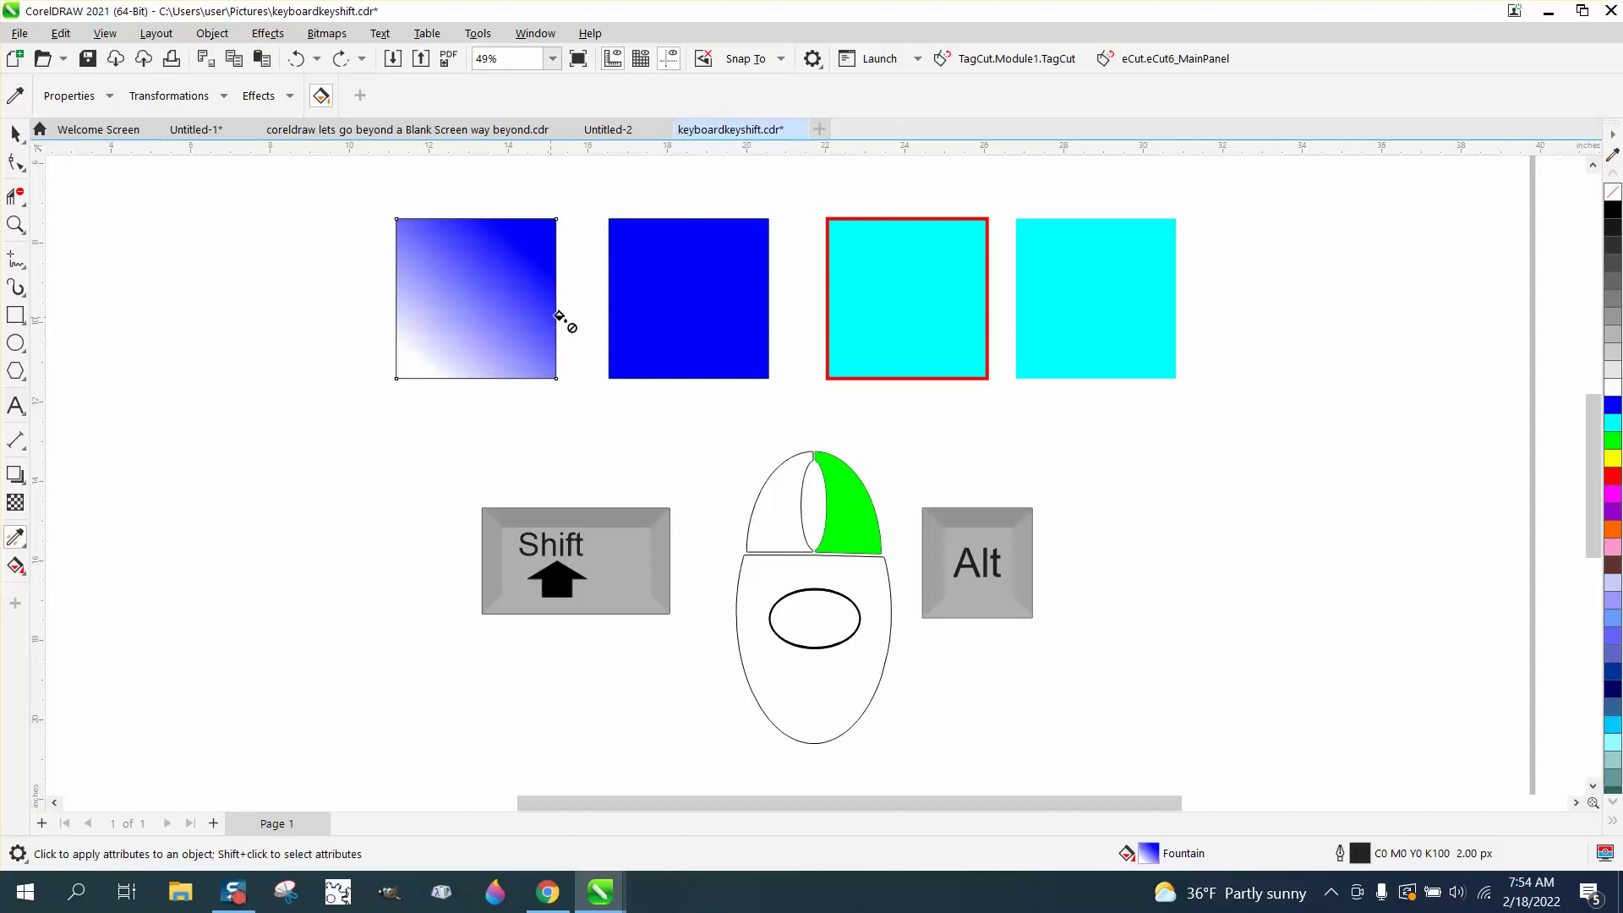
{"action": "left_click", "coordinate": [668, 313]}
{"action": "left_click", "coordinate": [892, 309]}
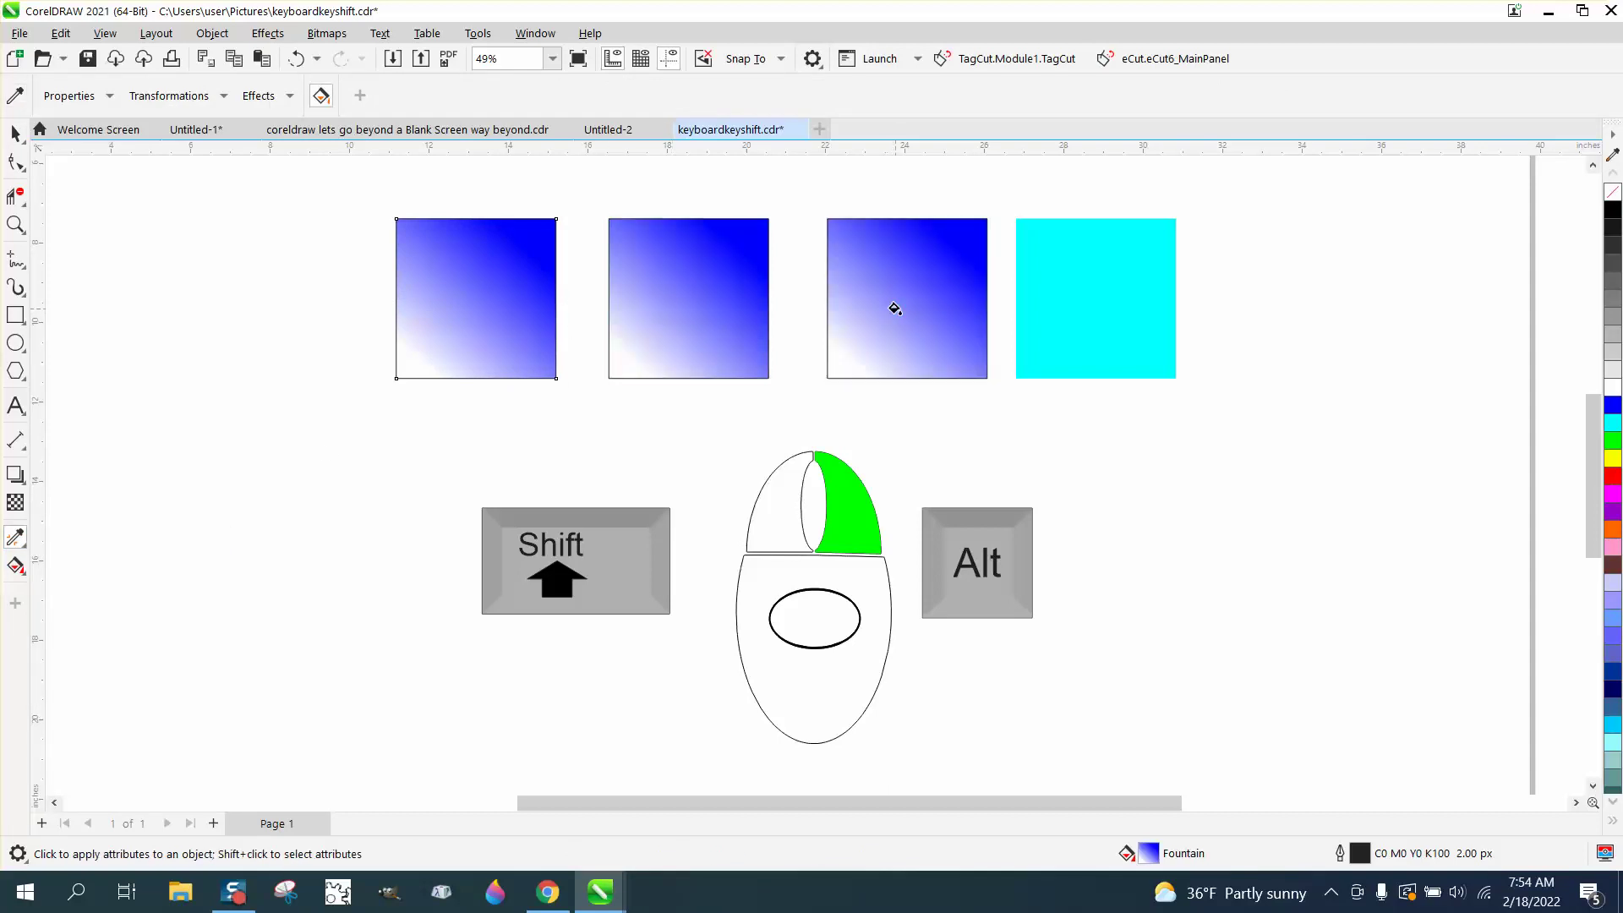
{"action": "left_click", "coordinate": [1042, 309]}
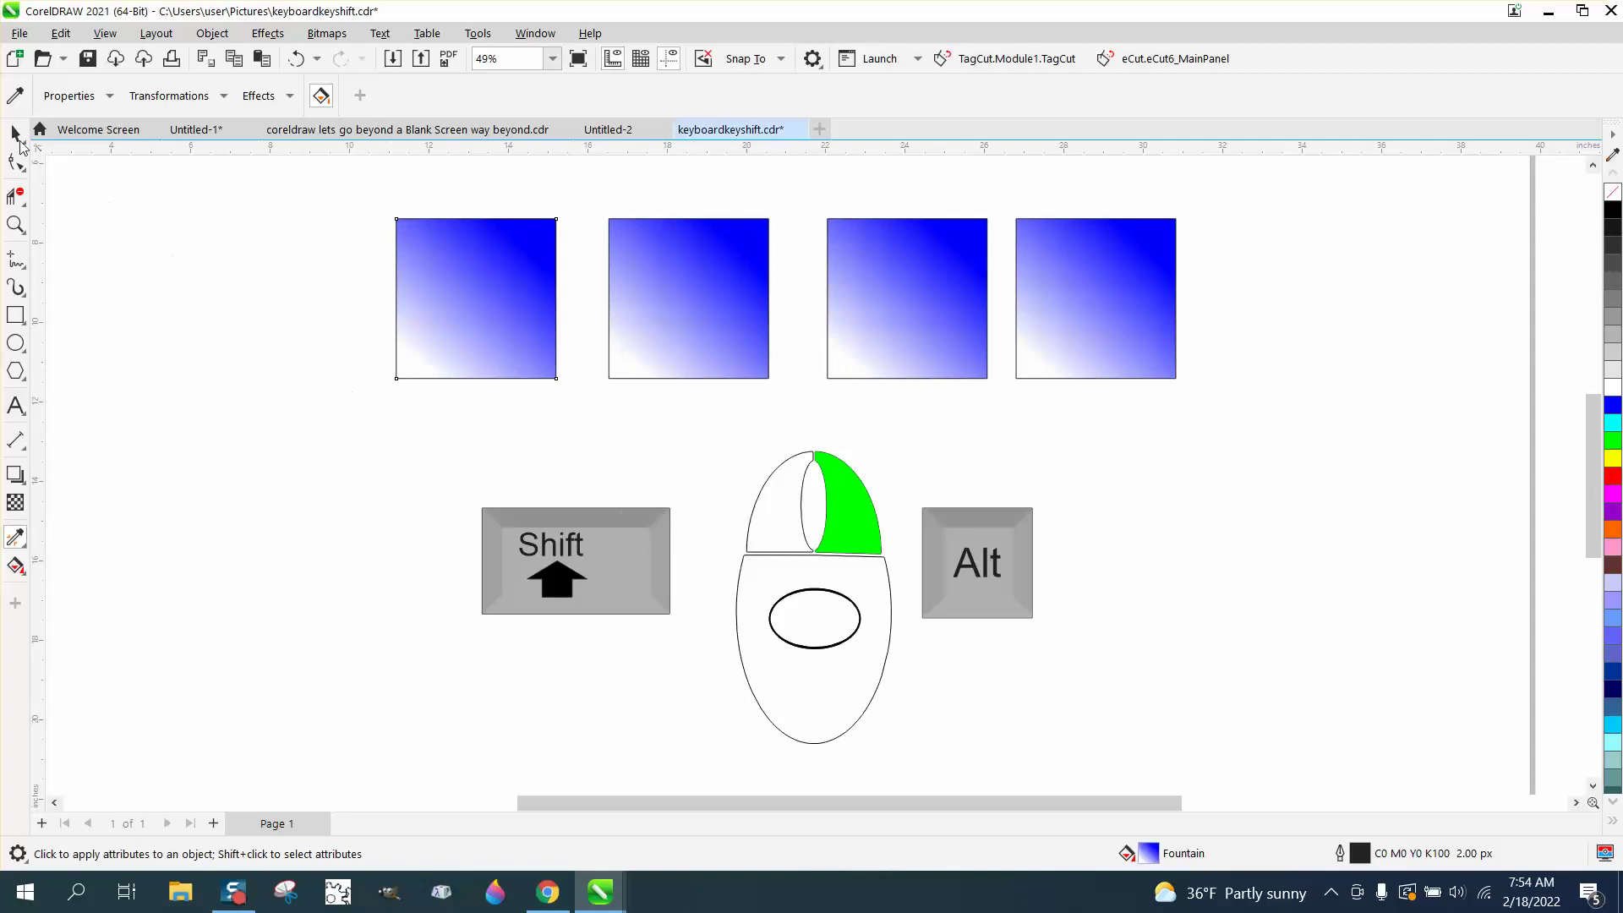
{"action": "left_click", "coordinate": [17, 135]}
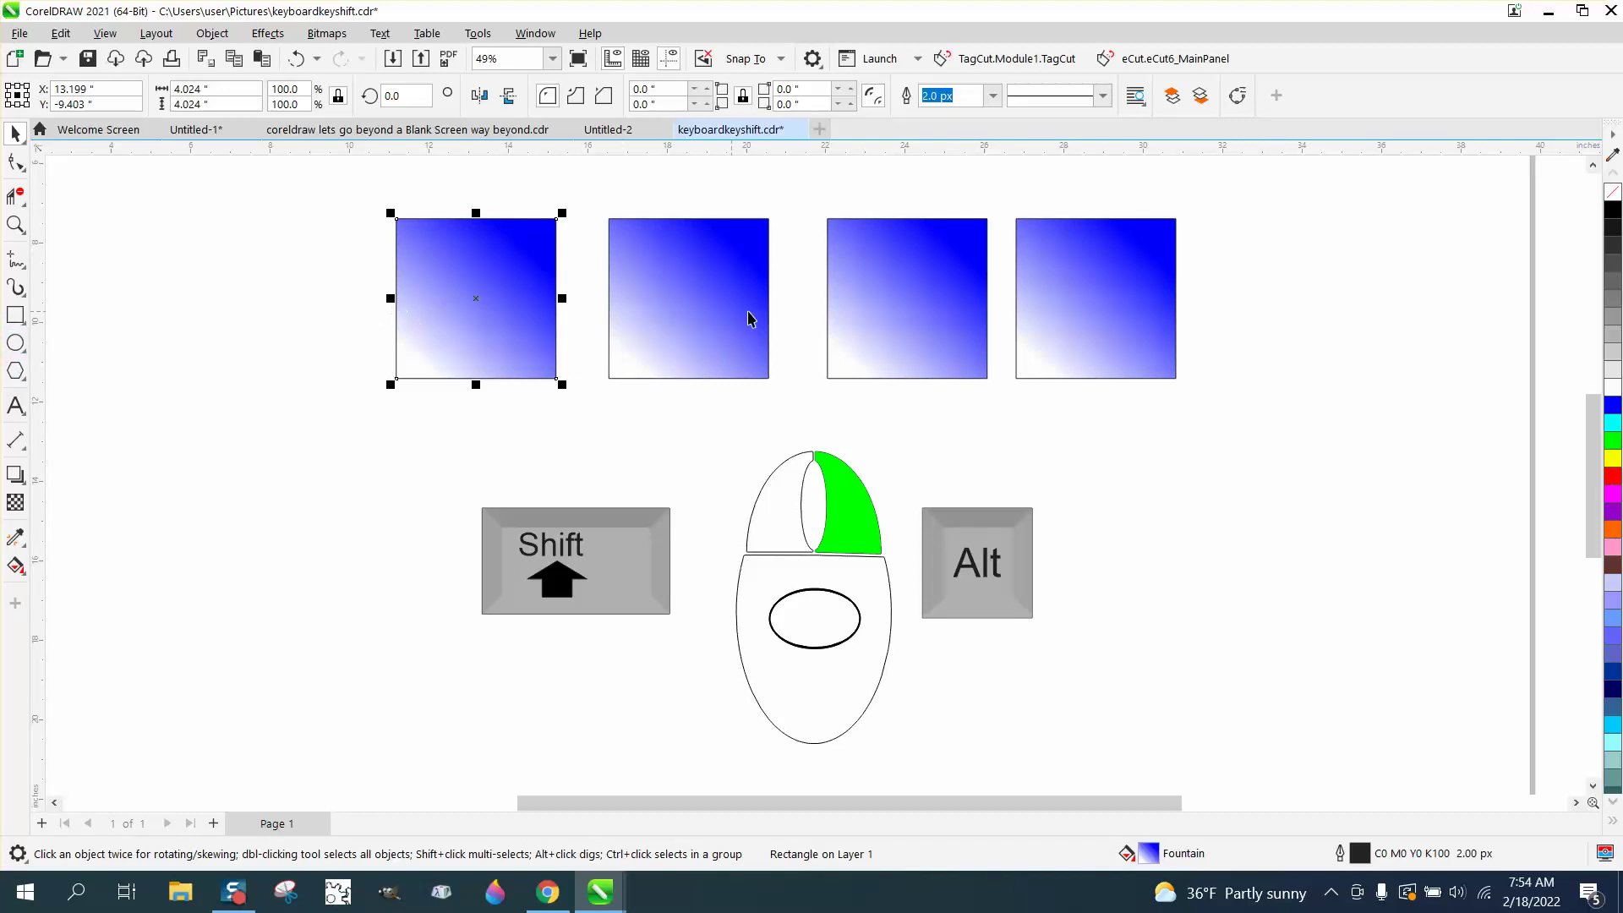
Give the first square a 25 px green outline
{"action": "left_click", "coordinate": [992, 96]}
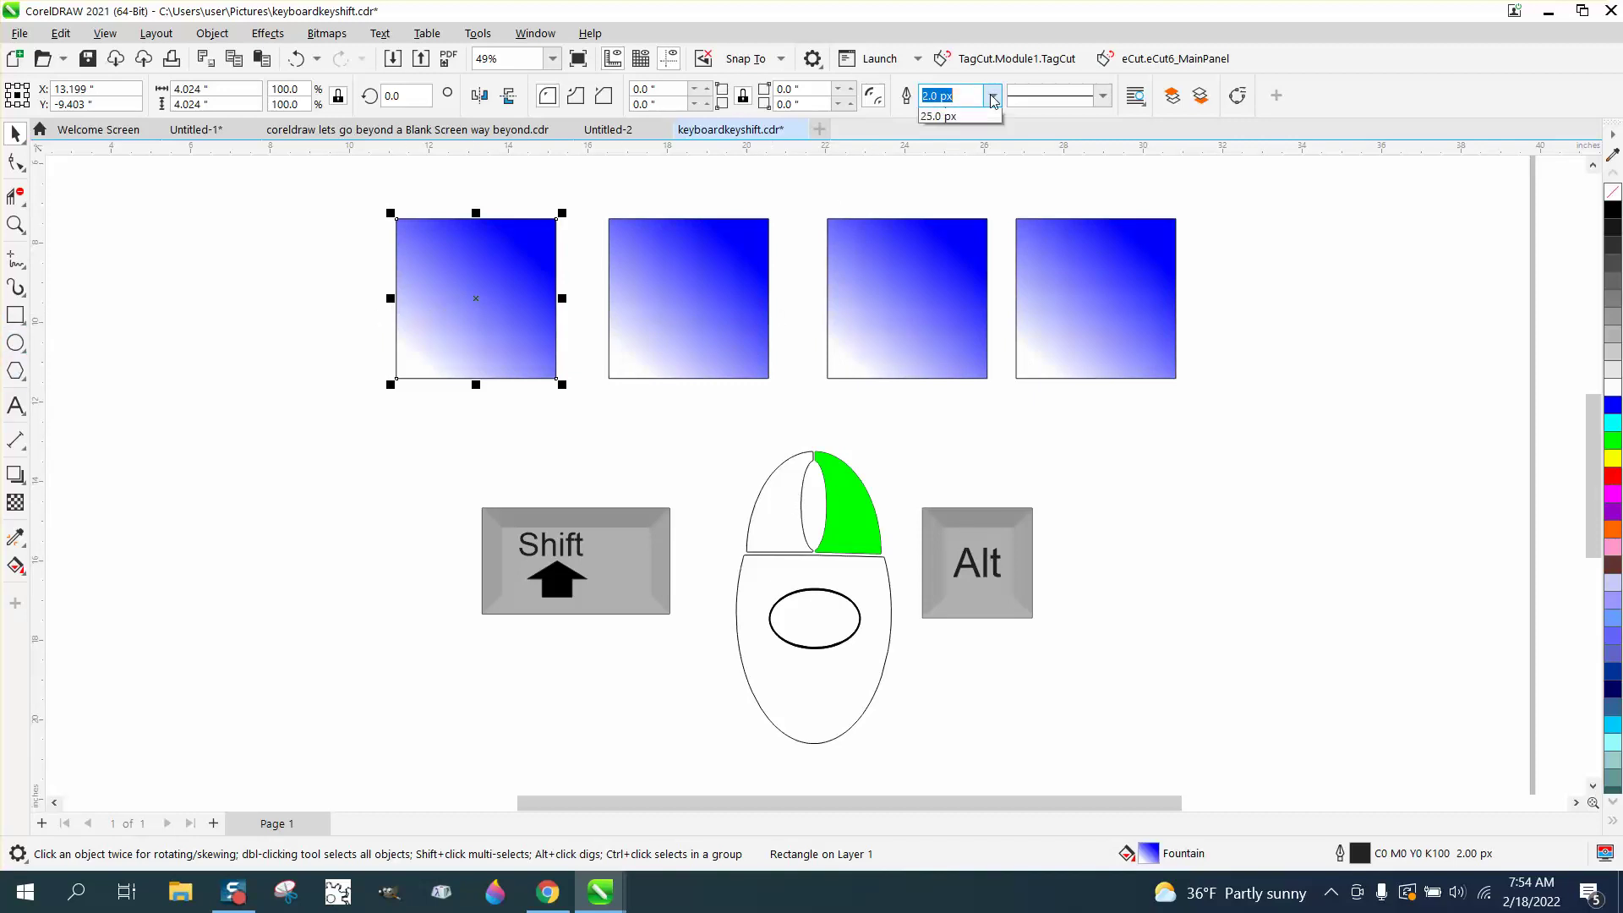
{"action": "left_click", "coordinate": [976, 291]}
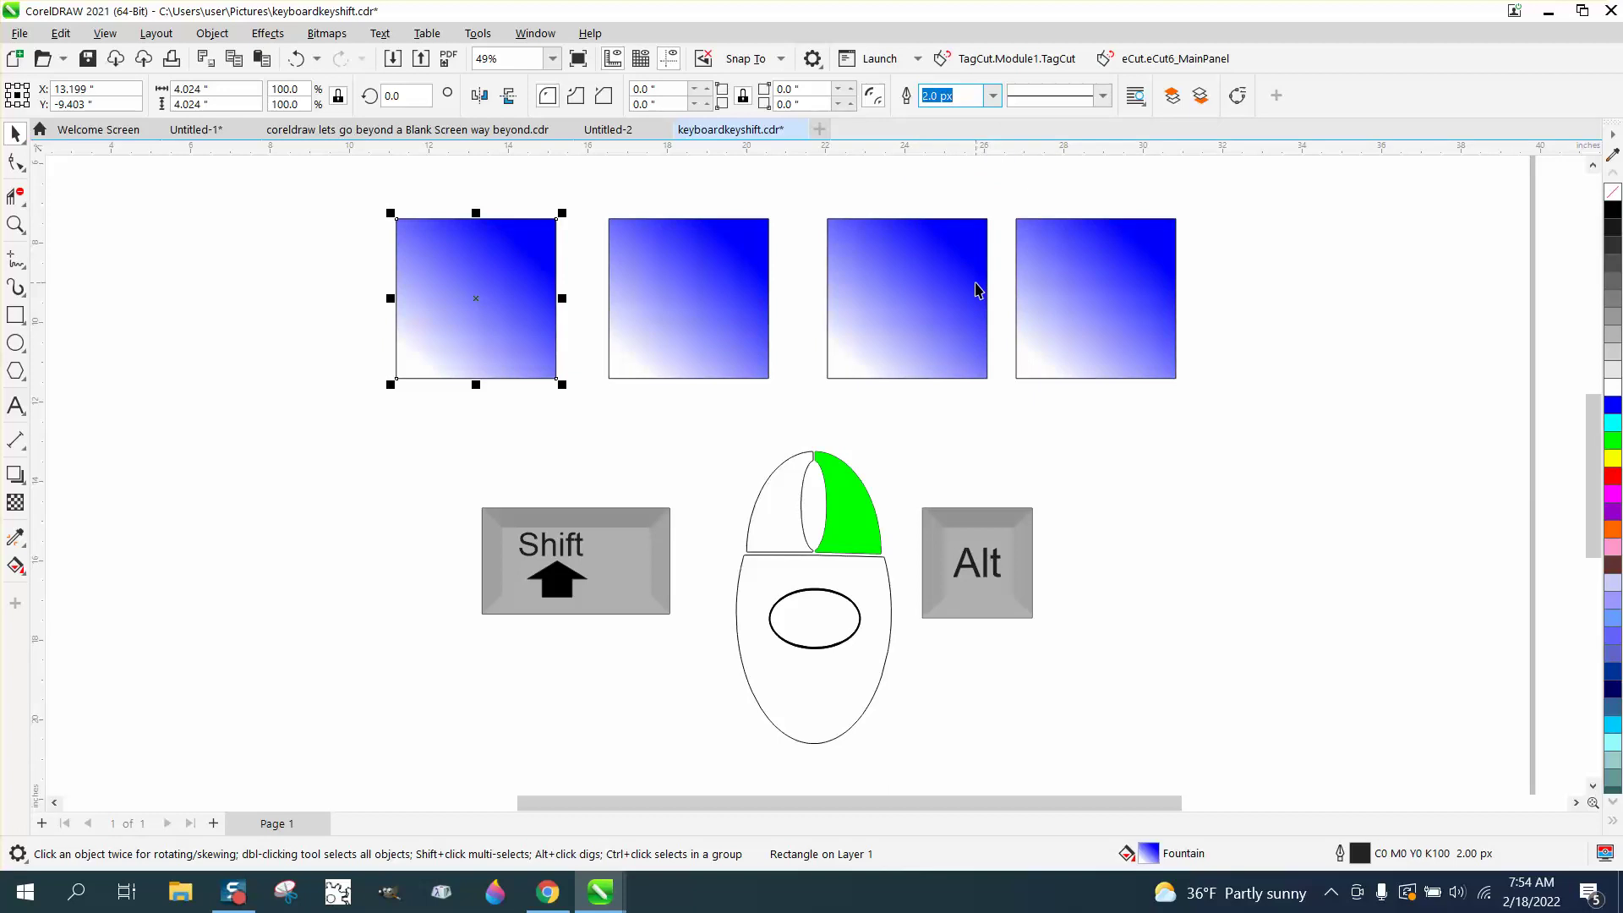
{"action": "left_click", "coordinate": [994, 98]}
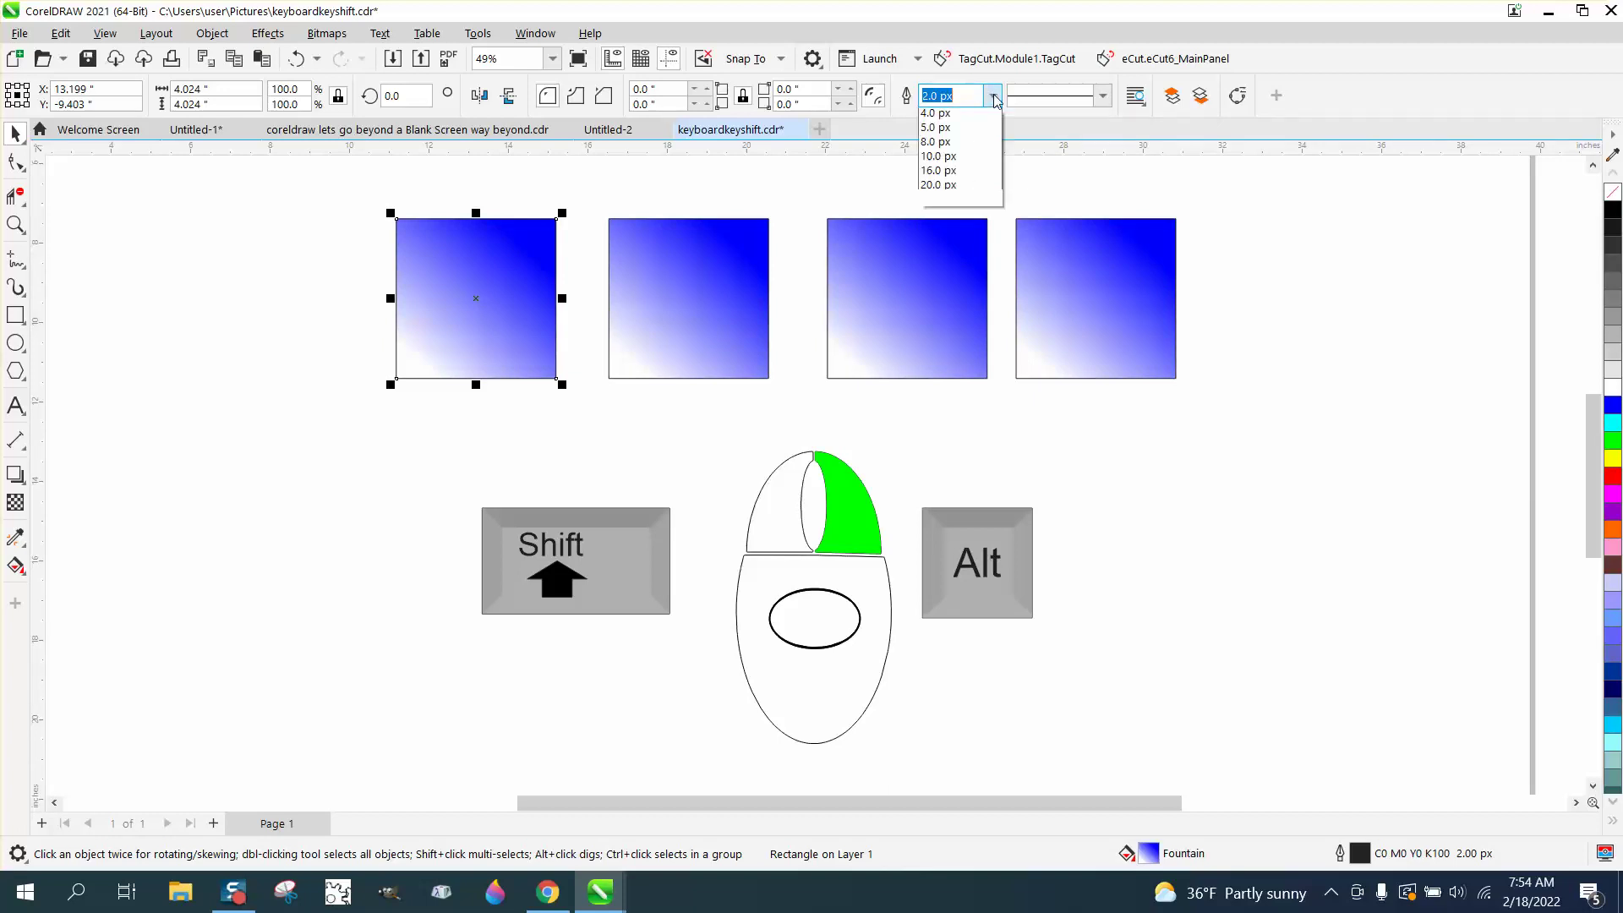
{"action": "left_click", "coordinate": [981, 280]}
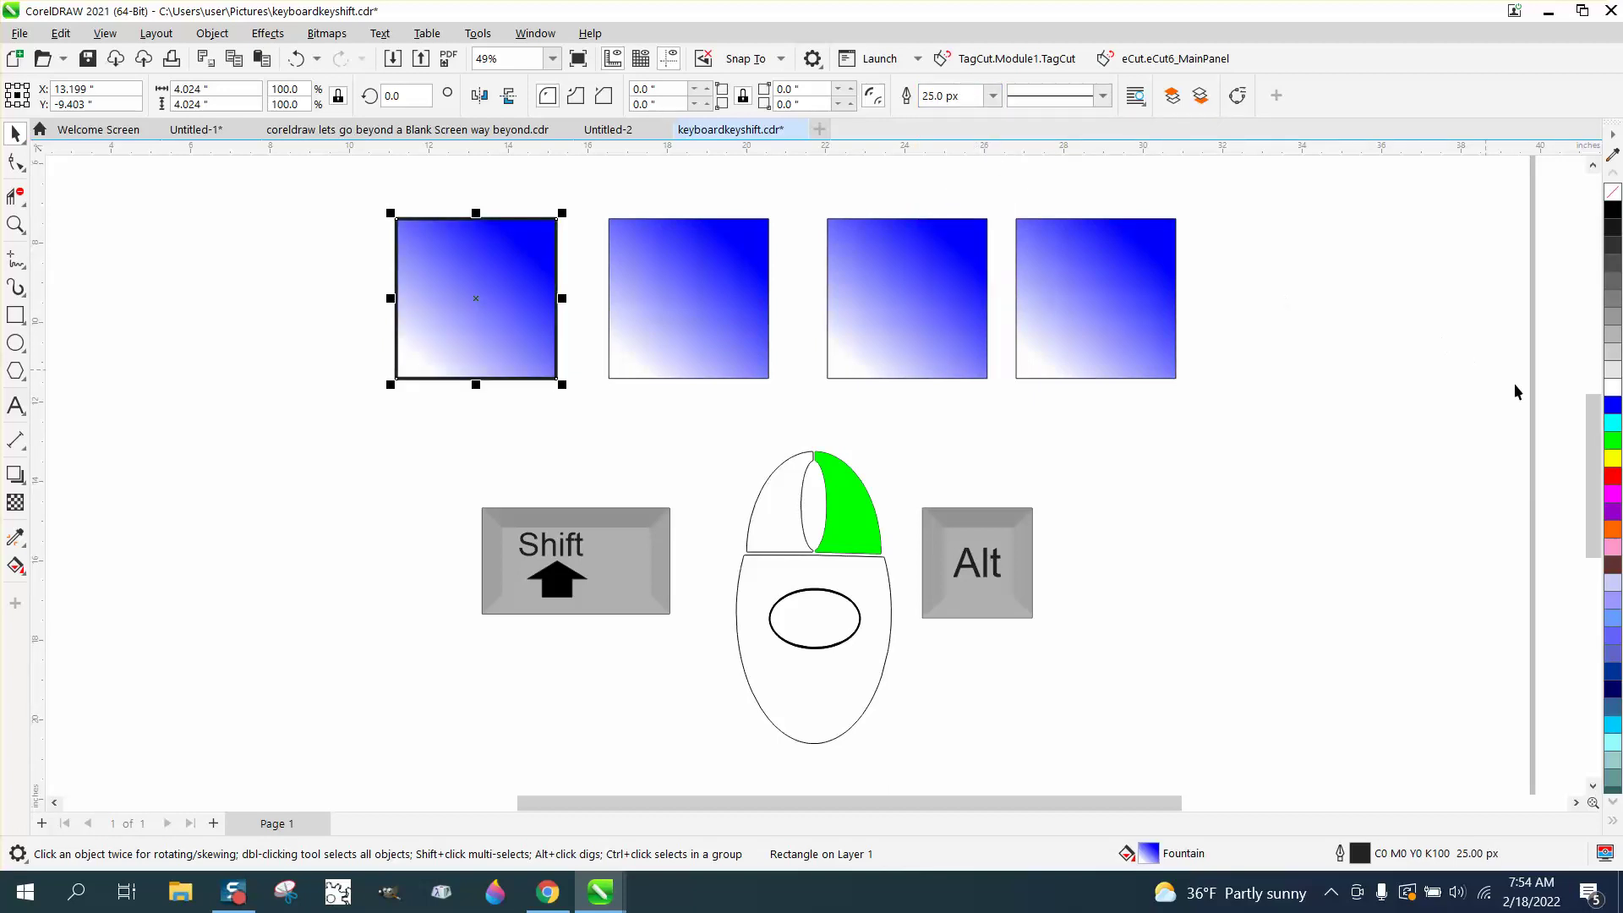
{"action": "right_click", "coordinate": [1612, 440]}
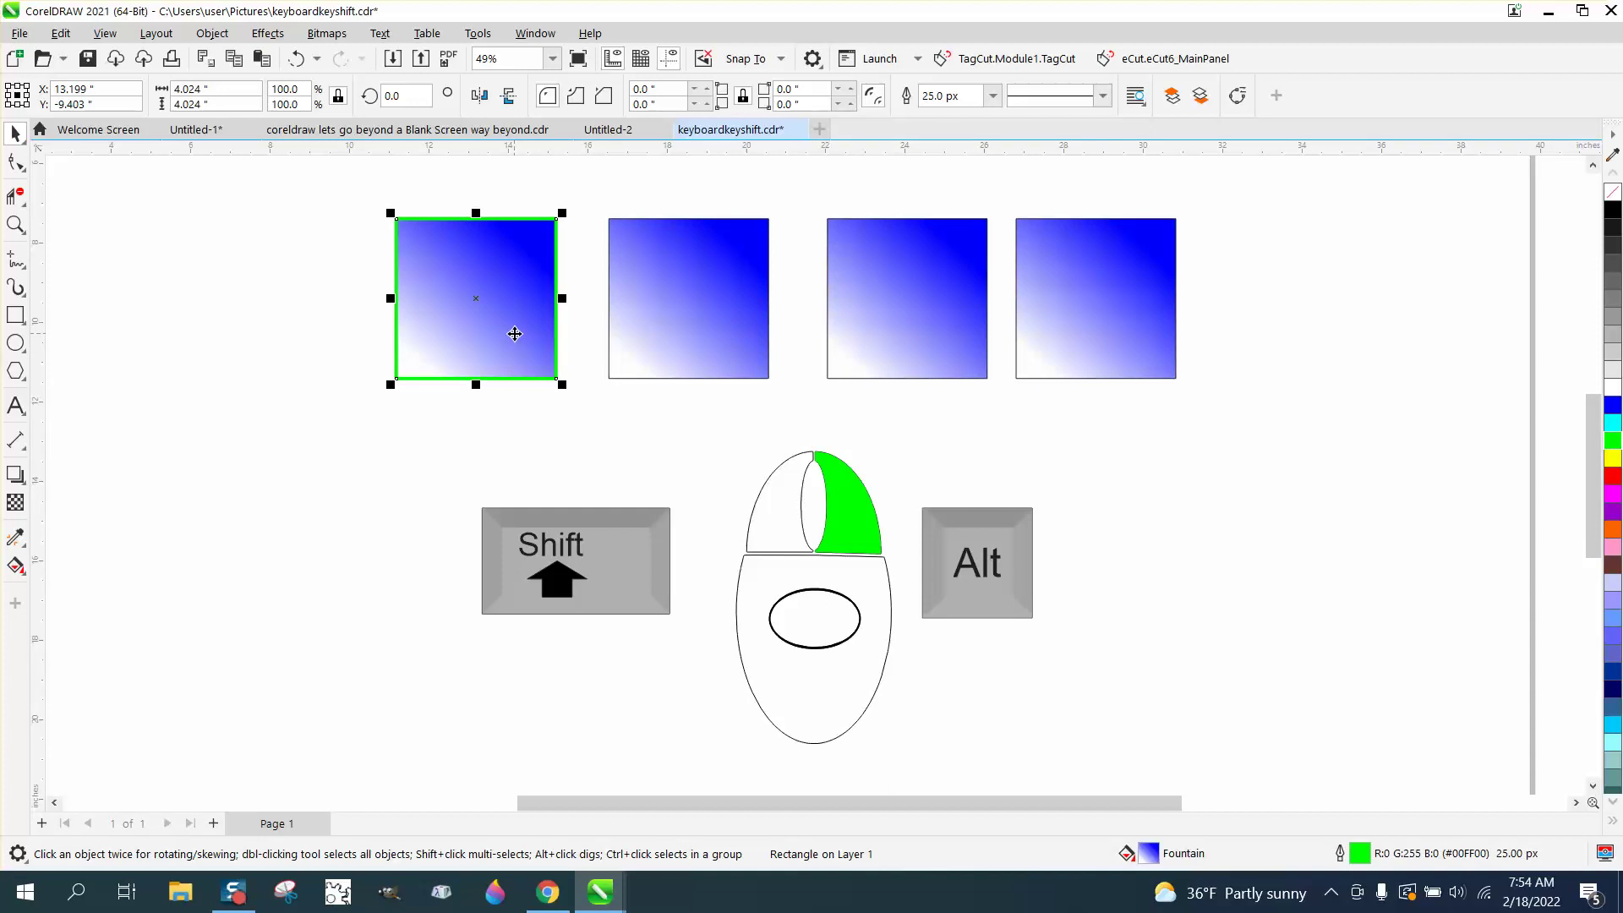
Copy the green outline onto the third square and zoom out to the whole page
{"action": "left_click_drag", "start_coordinate": [513, 320], "coordinate": [858, 327]}
{"action": "left_click", "coordinate": [789, 433]}
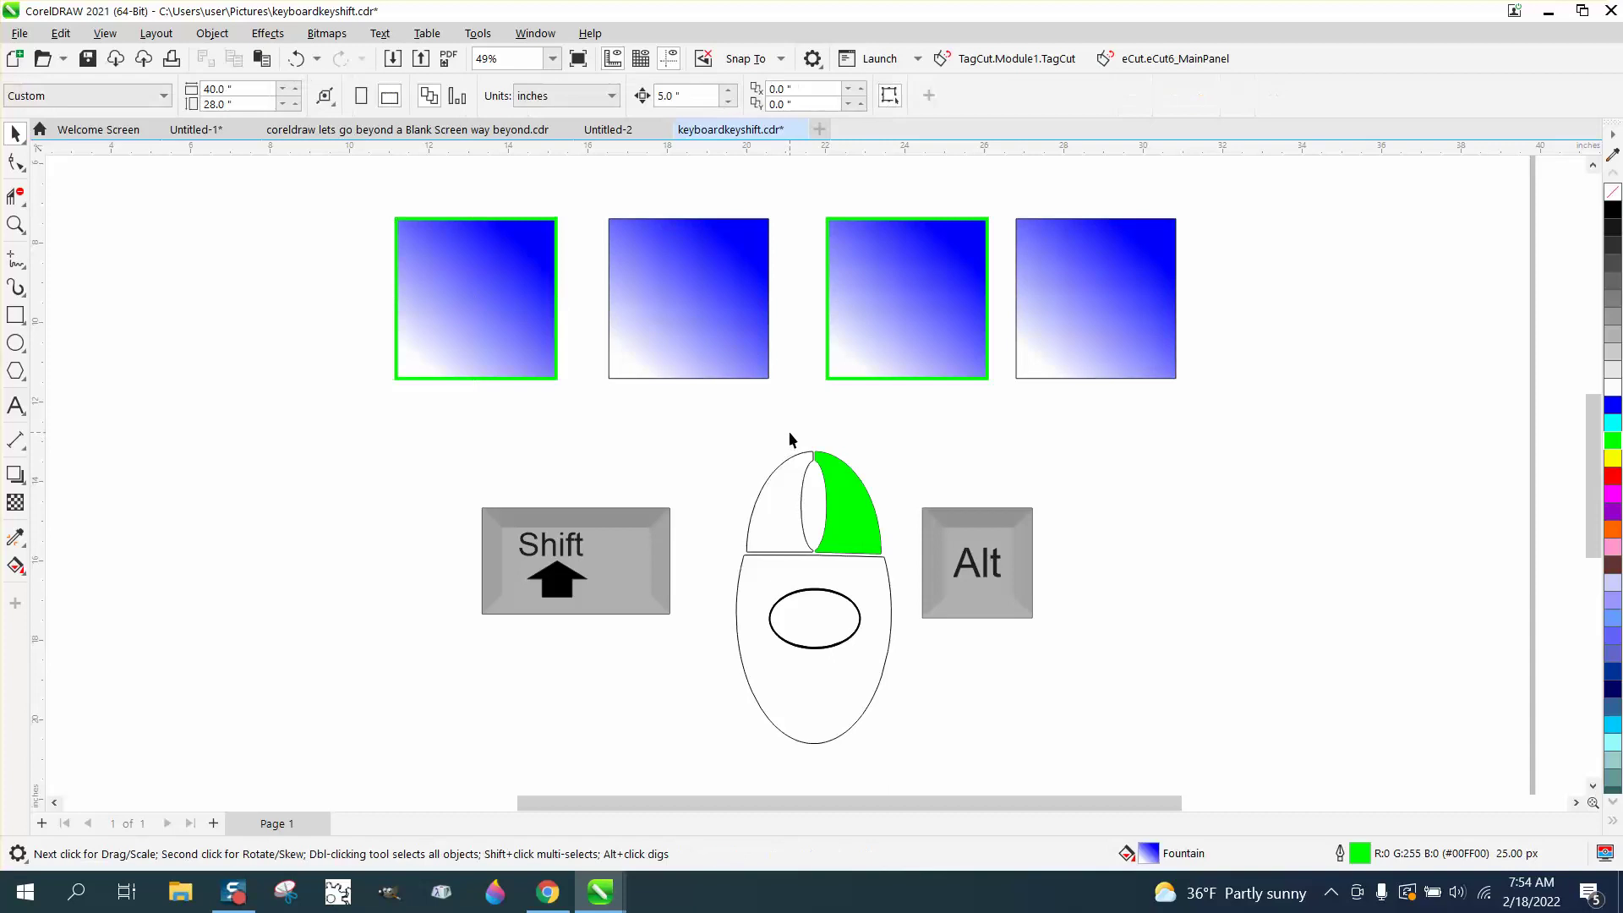
{"action": "left_click", "coordinate": [16, 225]}
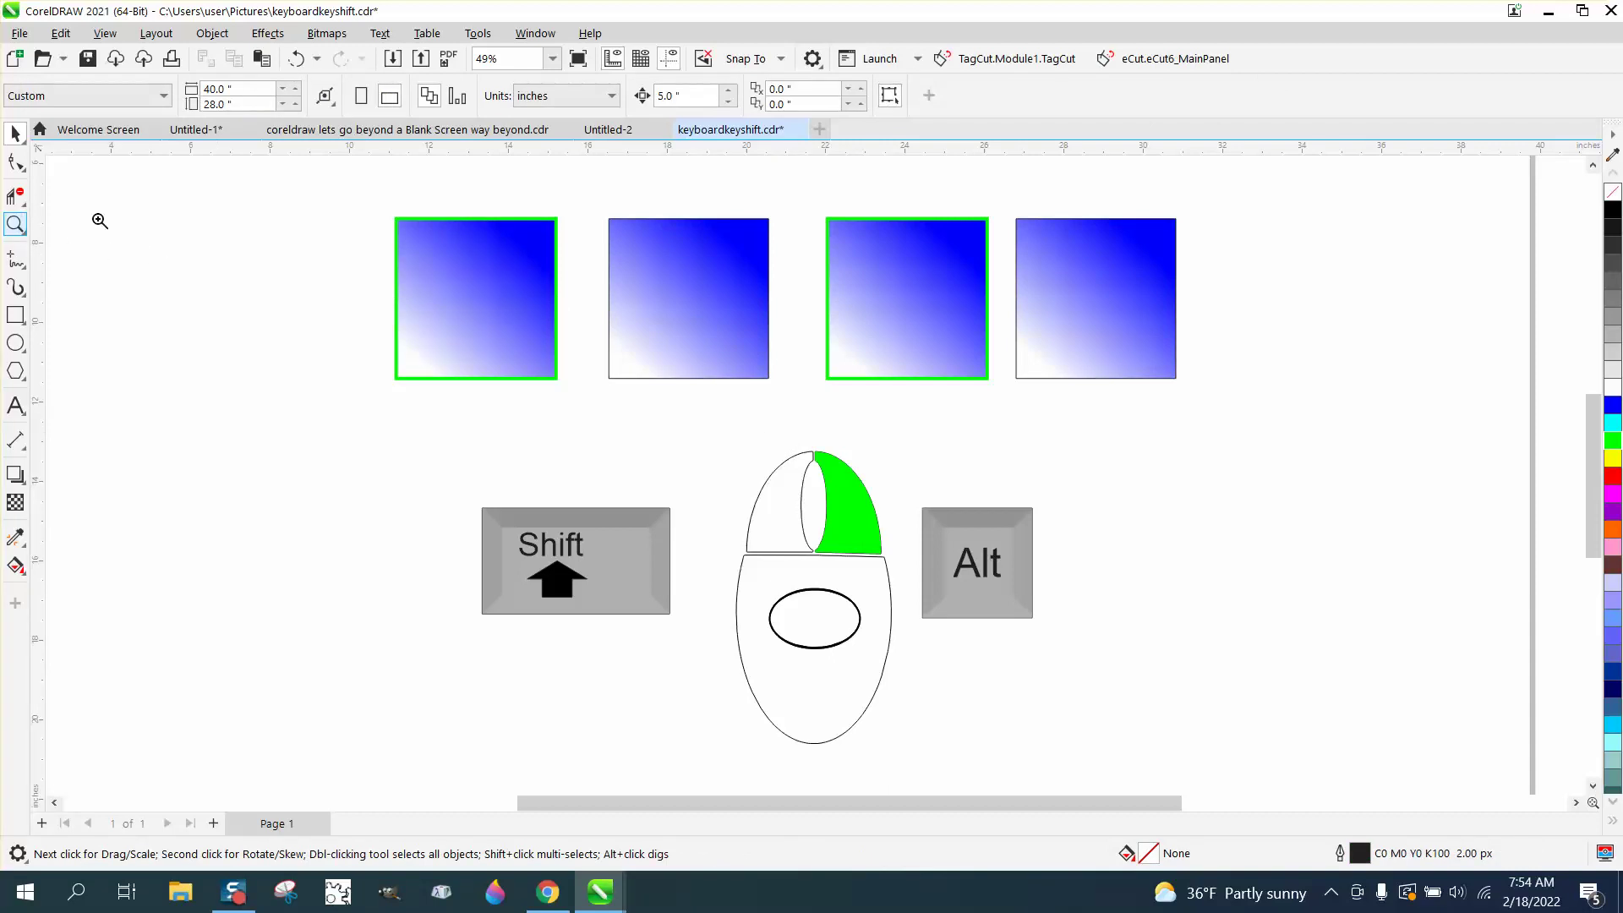
{"action": "left_click_drag", "start_coordinate": [332, 200], "coordinate": [1300, 795]}
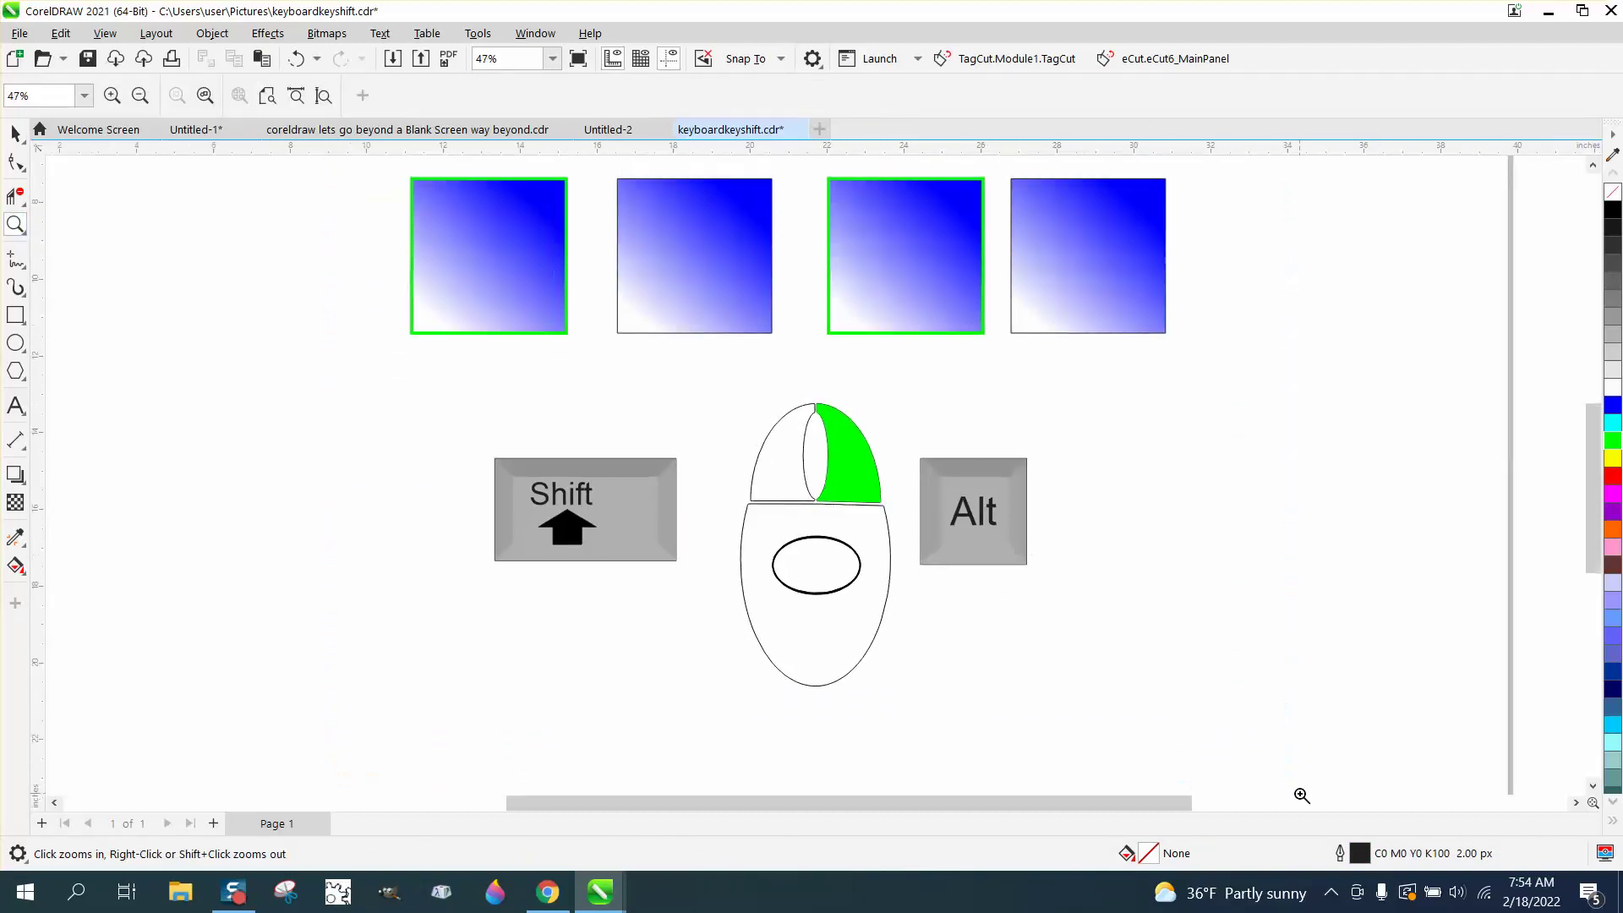